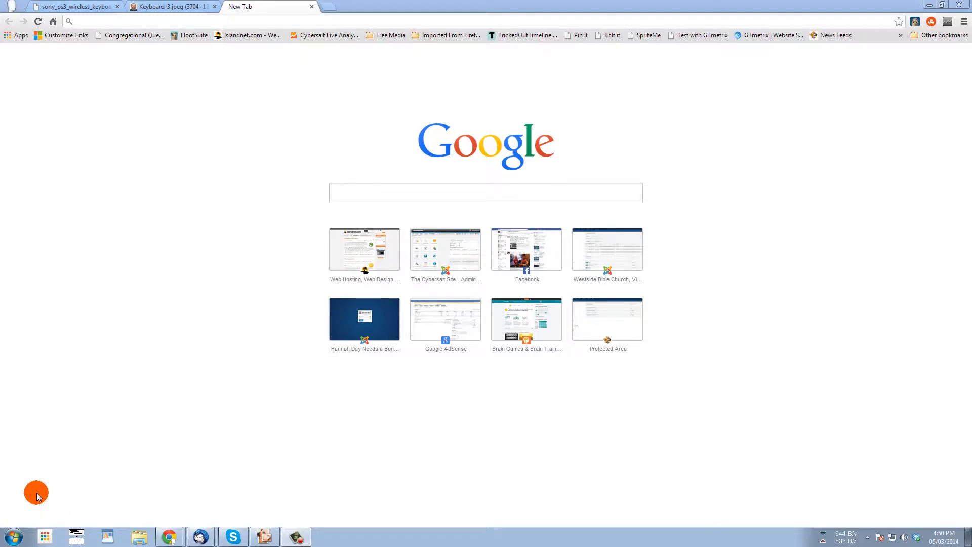
- Bring up the Windows Start menu's list of programs
click(12, 536)
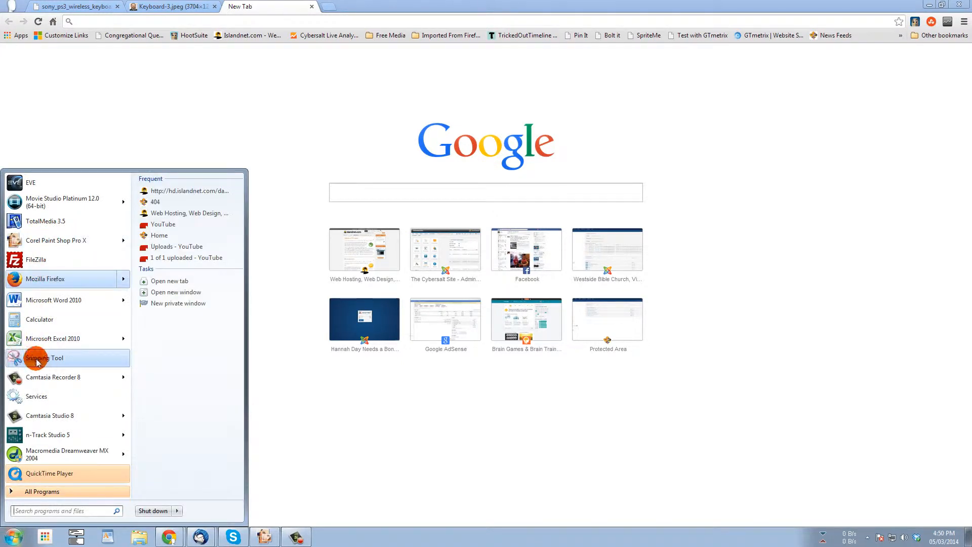
- Search the Start menu for 'snipp' and launch Snipping Tool
click(38, 512)
text(snipp)
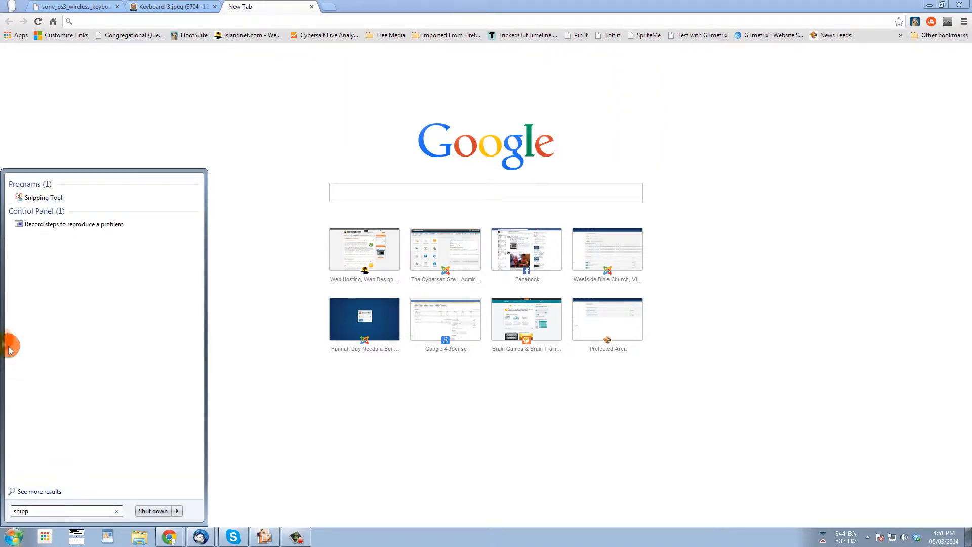
click(44, 198)
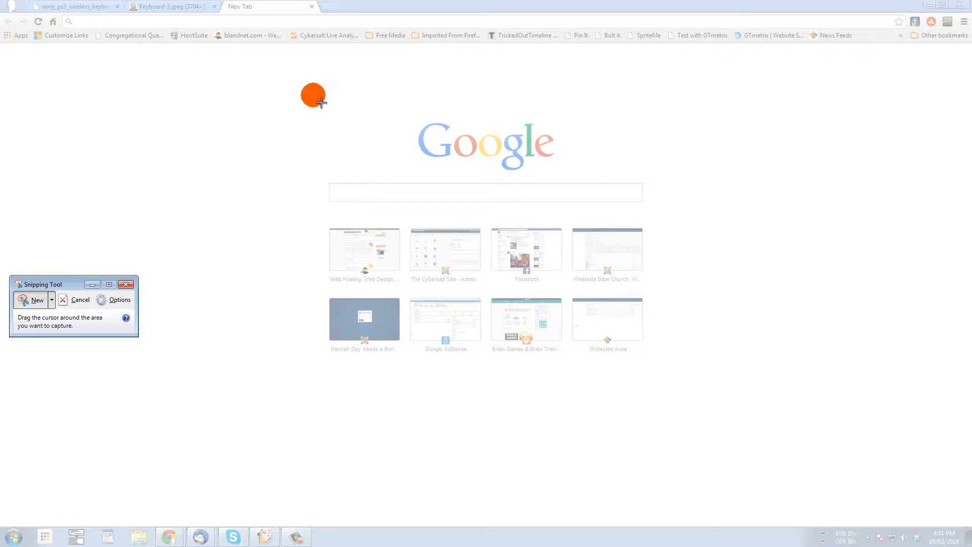
- Snip the Google logo, copy it without saving, and switch to Thunderbird's new message
drag(390, 101, 581, 186)
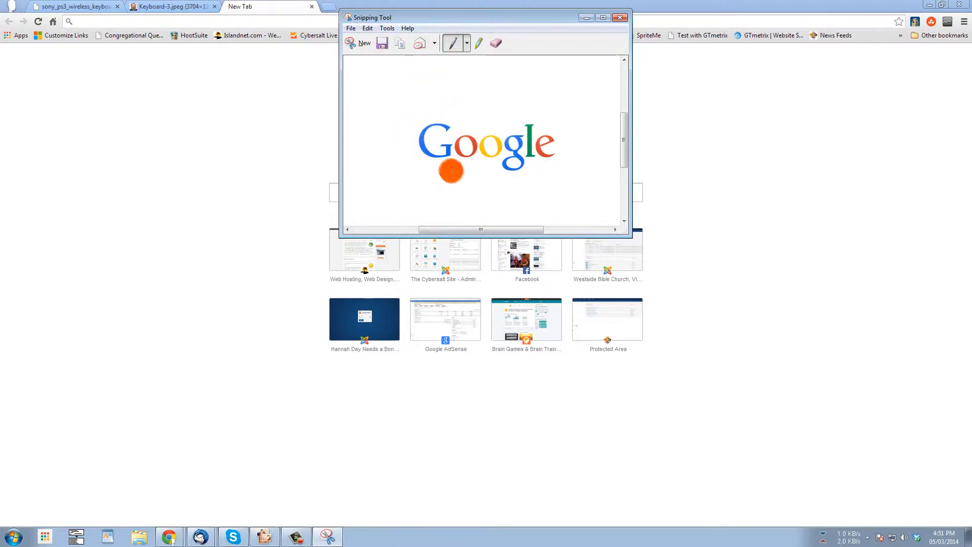
click(383, 45)
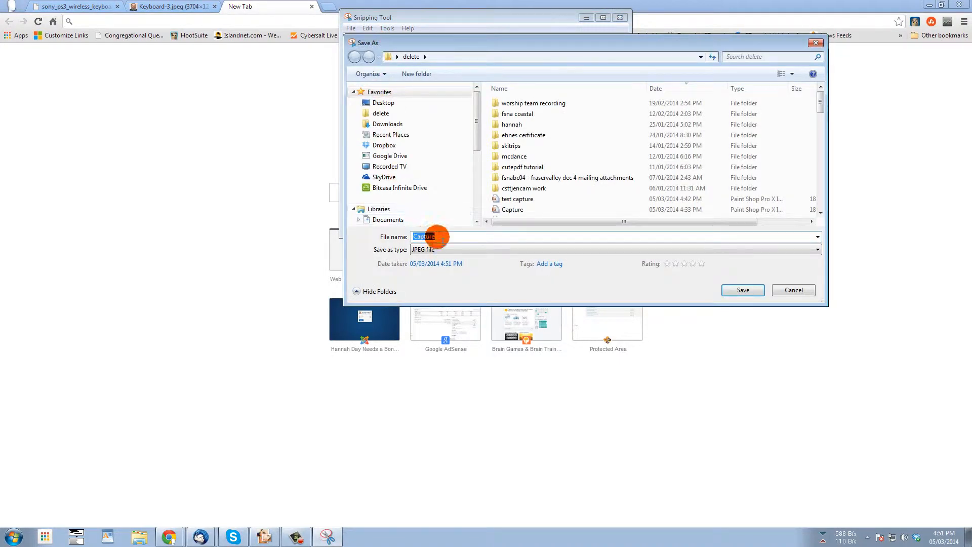
click(778, 293)
click(400, 46)
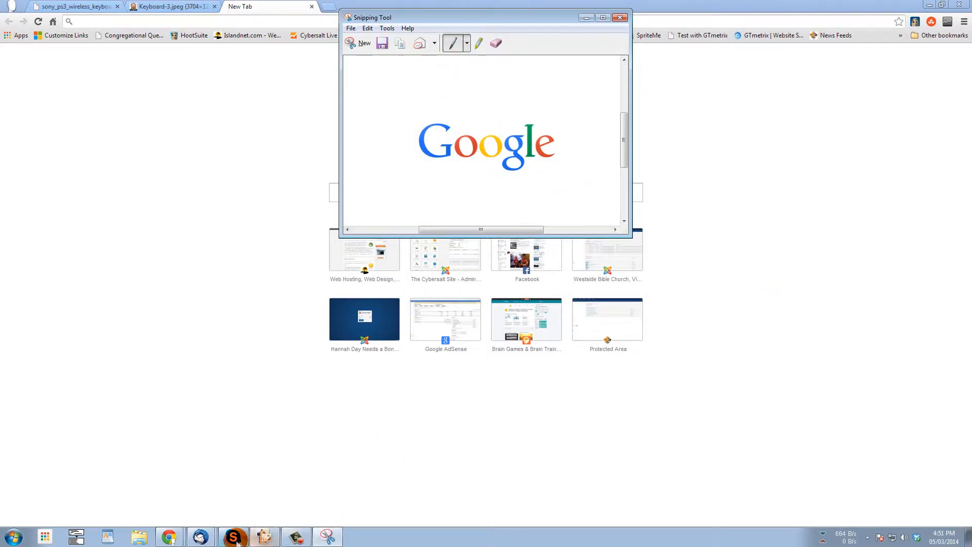
click(201, 538)
click(211, 517)
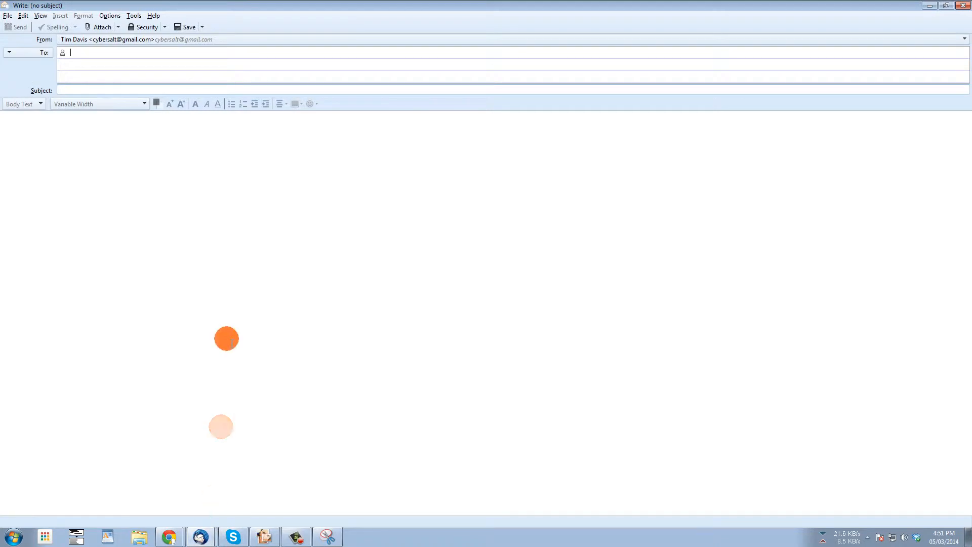
- Paste the logo snip into the message body and add 'Here are the colors.' beneath it
click(229, 219)
right_click(228, 218)
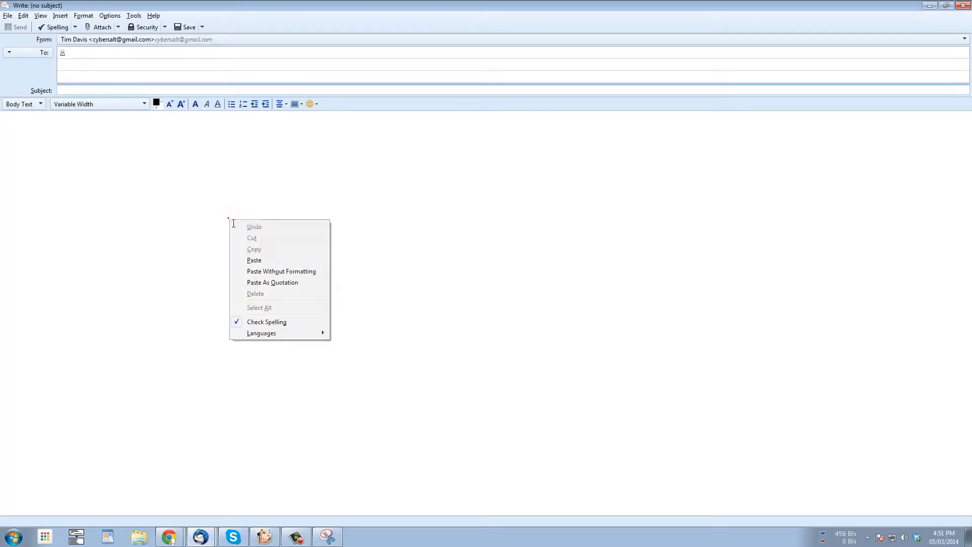
click(271, 264)
click(270, 264)
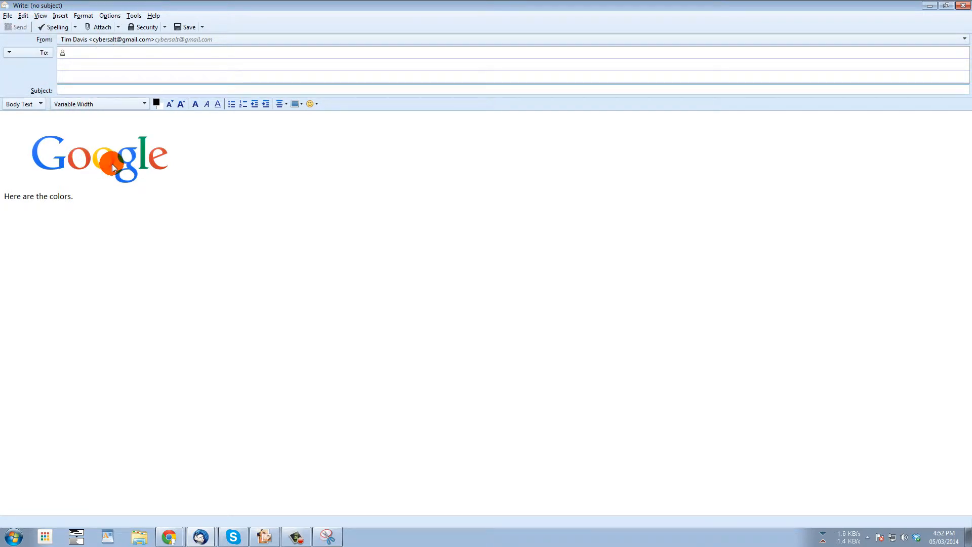
key(alt+Tab)
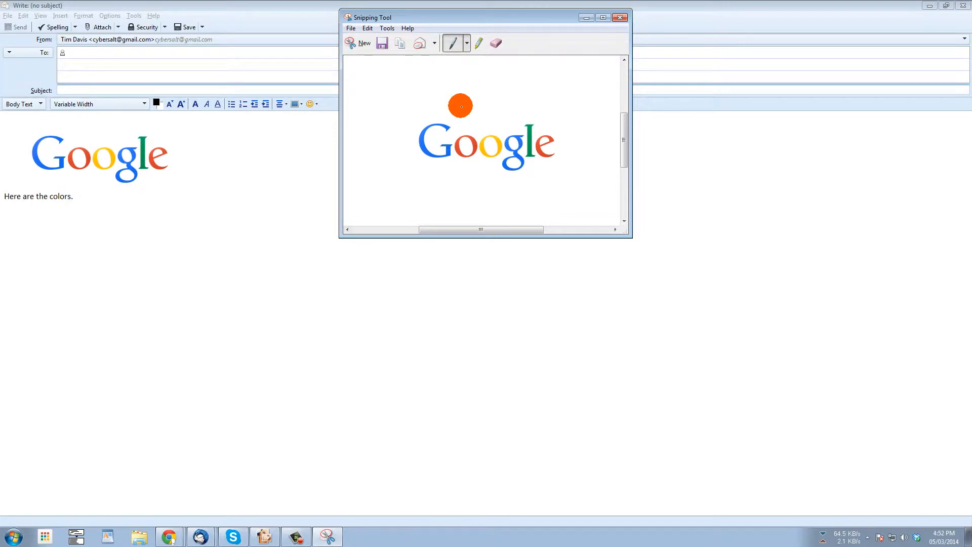
- Customize the pen to Fuschia colour, Thick point pen and Chisel tip pen
click(467, 43)
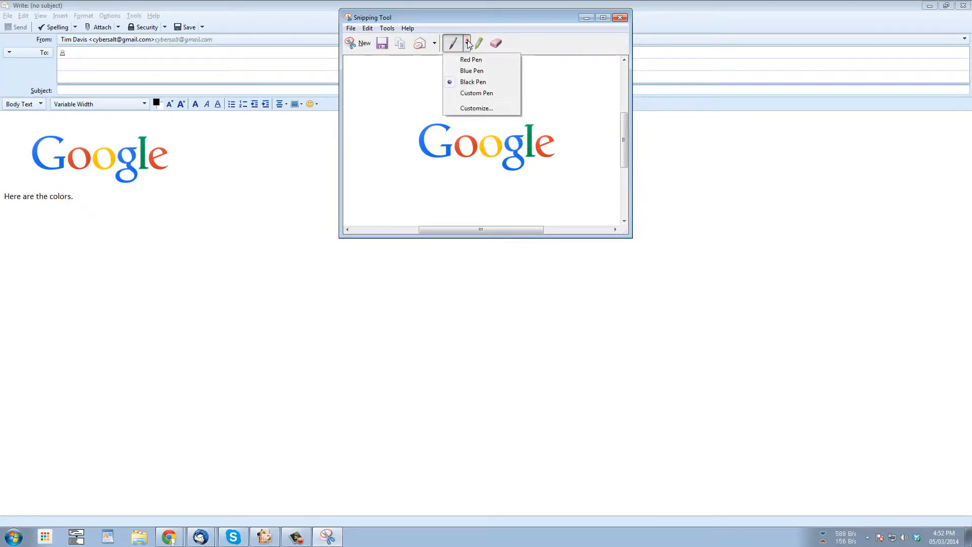
click(472, 93)
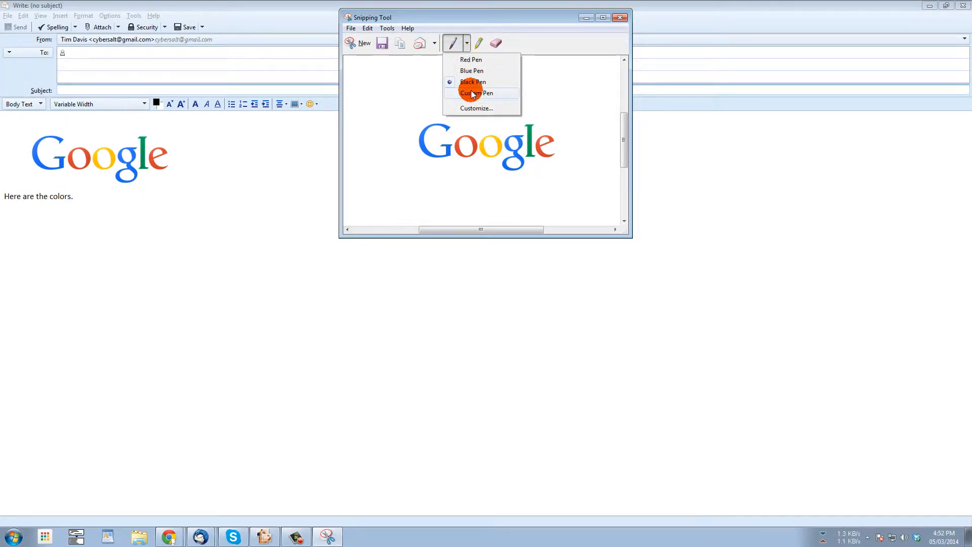
click(467, 43)
click(471, 108)
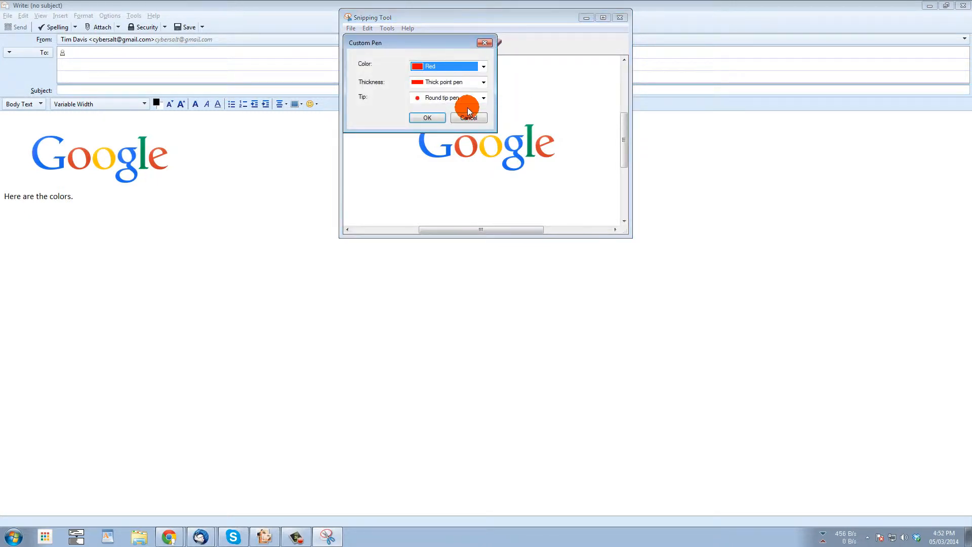
click(435, 66)
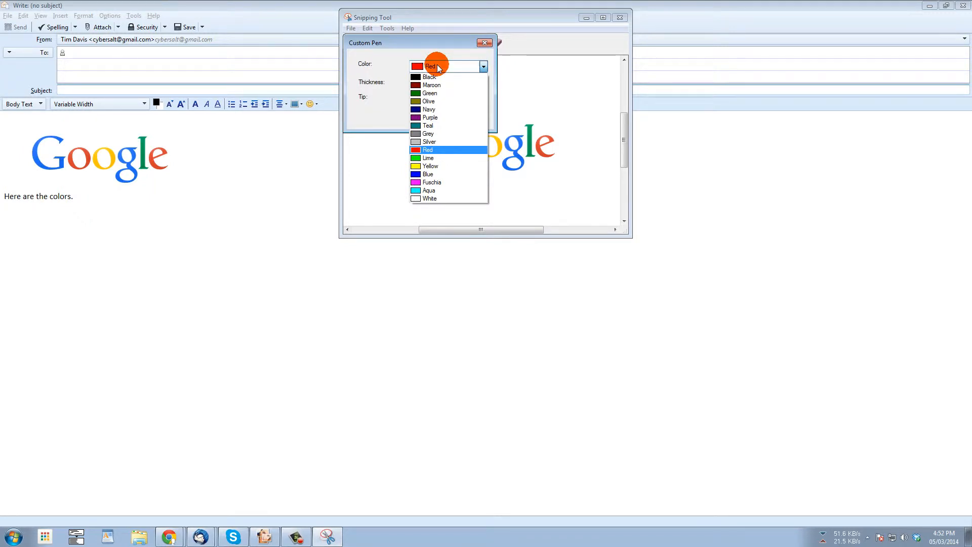
click(433, 182)
click(436, 82)
click(436, 83)
click(444, 97)
click(442, 109)
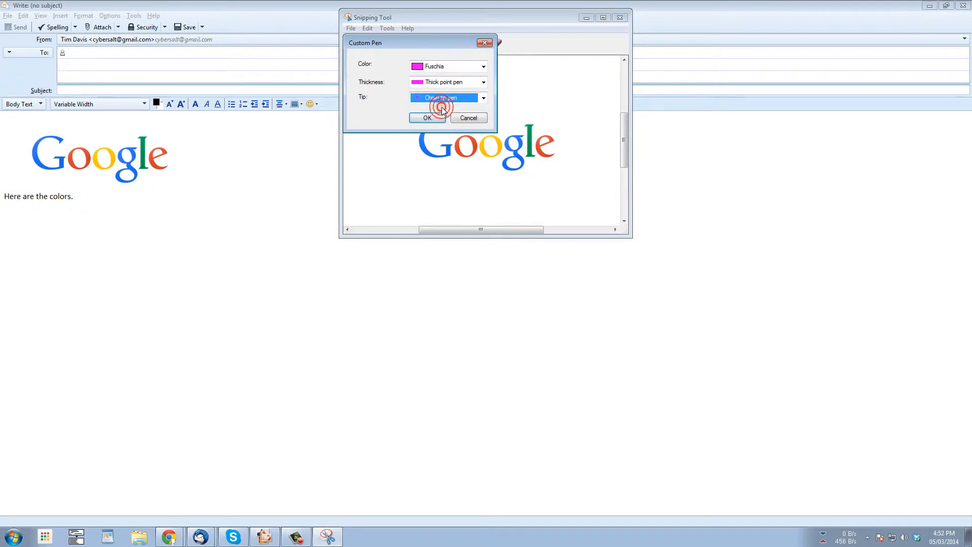
click(432, 116)
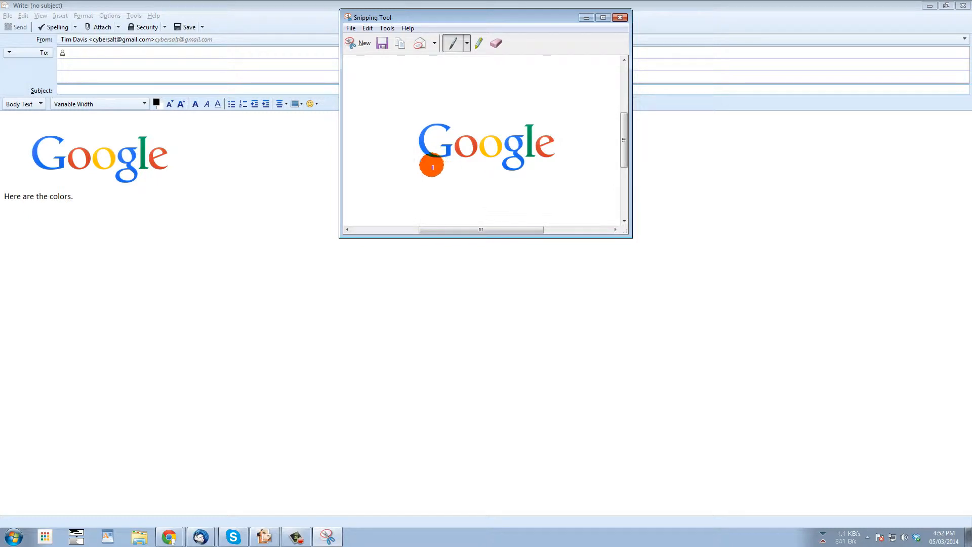
- Handwrite 'BLUE' in Fuschia under the logo with an arrow to the small g
mouse_move(436, 162)
mouse_down()
mouse_move(474, 191)
mouse_move(506, 170)
mouse_move(457, 189)
mouse_move(392, 187)
mouse_move(405, 180)
mouse_move(409, 189)
mouse_move(420, 170)
mouse_move(426, 187)
mouse_up()
mouse_move(427, 171)
mouse_down()
mouse_move(439, 189)
mouse_move(437, 166)
mouse_move(447, 163)
mouse_up()
mouse_move(509, 174)
mouse_down()
mouse_move(498, 175)
mouse_move(513, 182)
mouse_up()
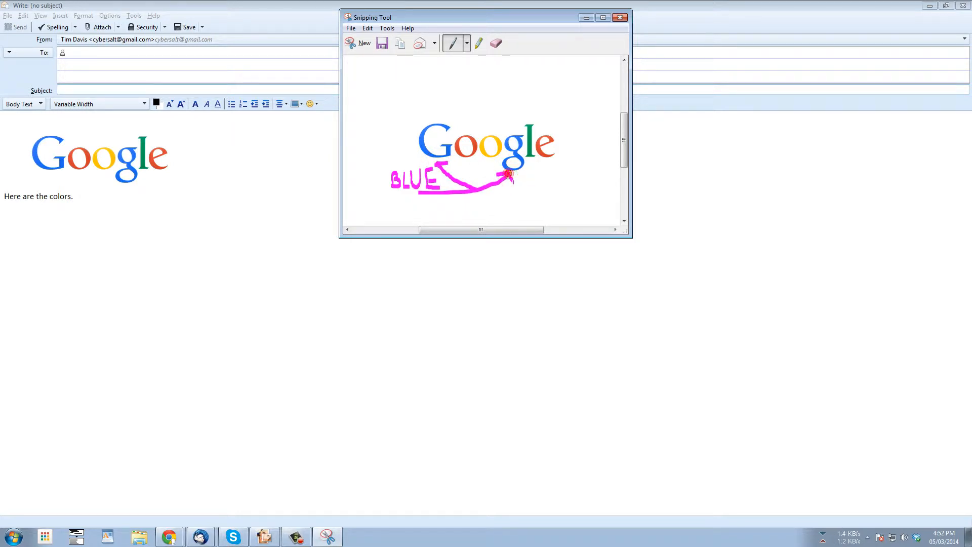
- Copy the annotated snip and place the cursor after 'Here are the colors.' in Thunderbird
click(400, 48)
click(270, 171)
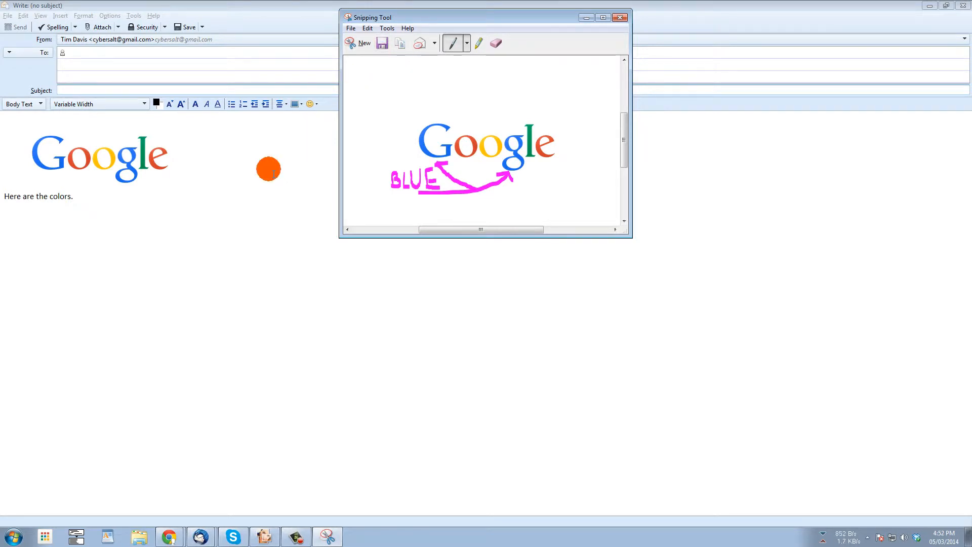
click(132, 205)
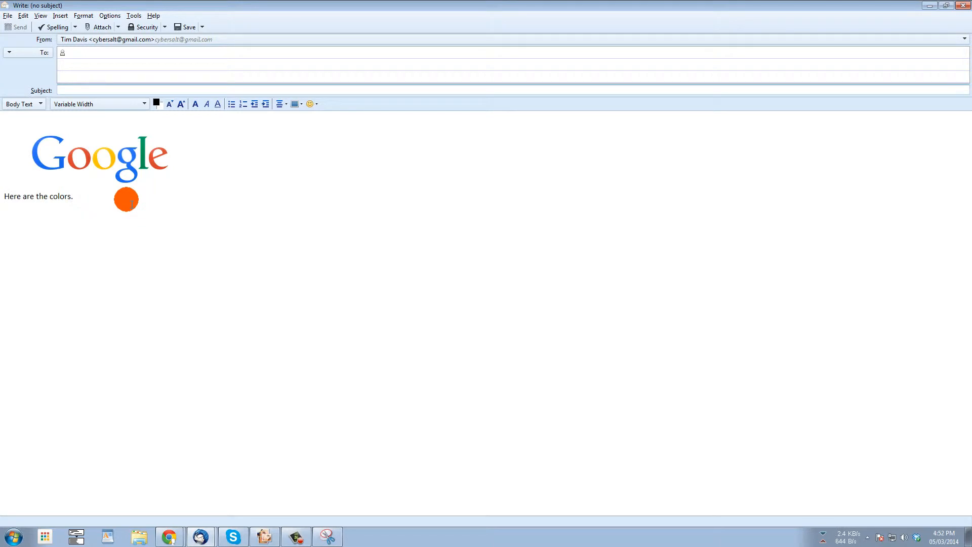
- Paste the annotated logo into the message and add the line 'Make both the g's blue!'
key(ctrl+v)
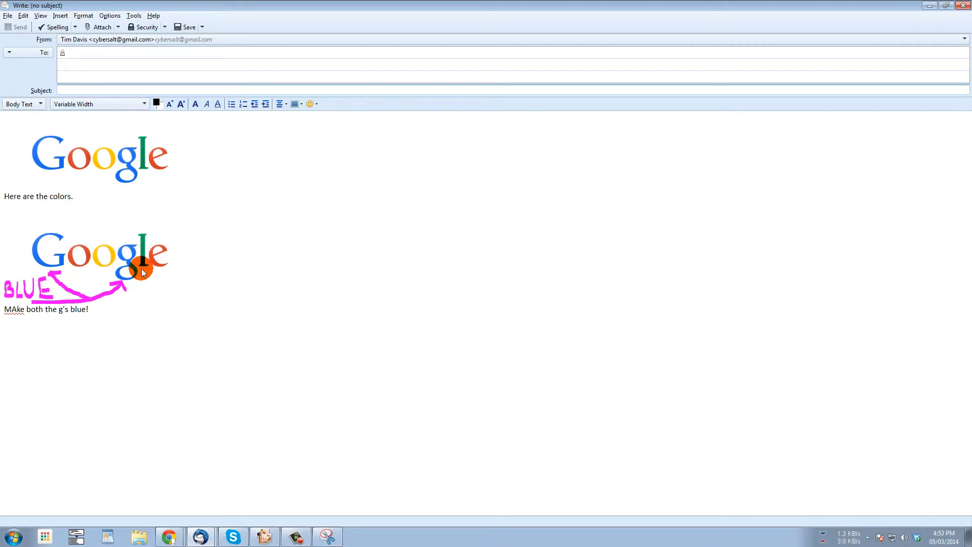
key(Return)
key(BackSpace)
text(a)
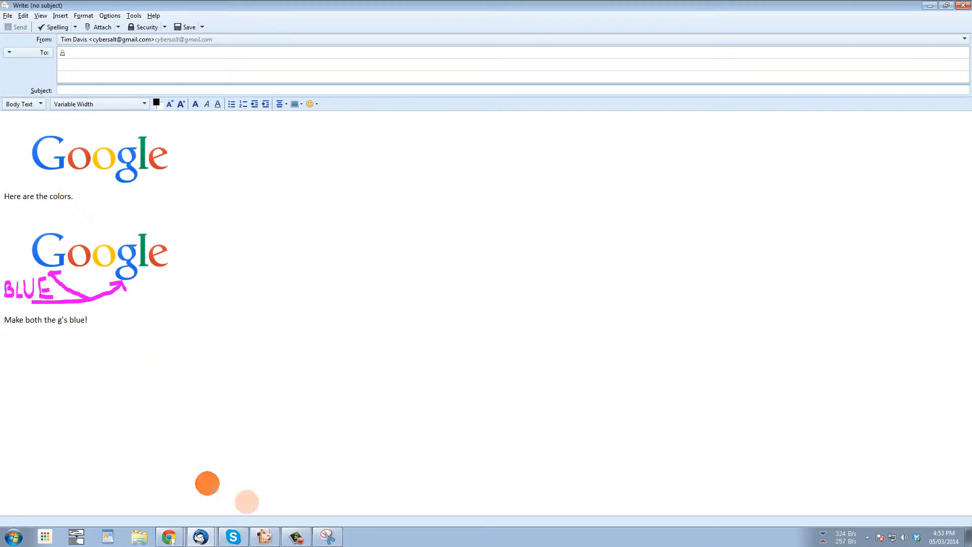
click(325, 538)
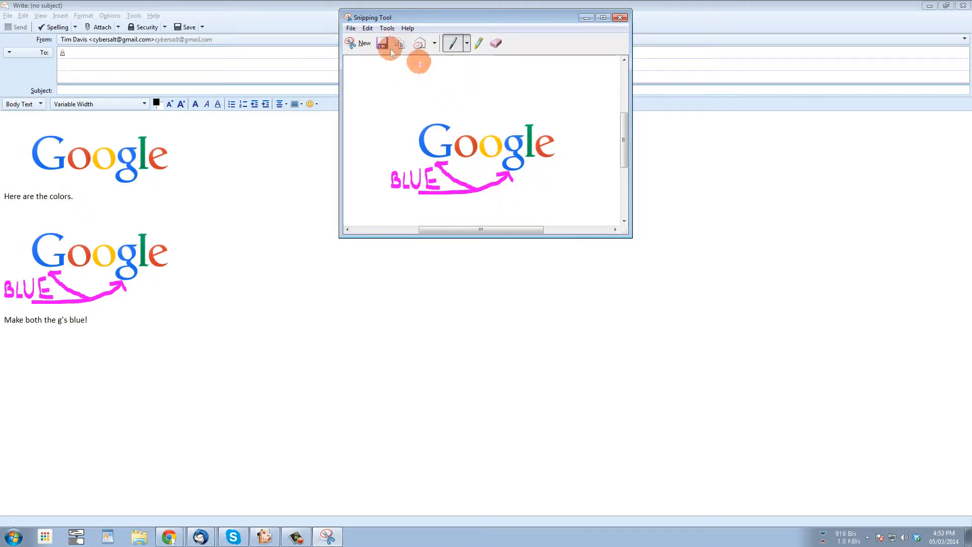
- Snip the annotated second Google logo, then show Chrome's New Tab page behind Snipping Tool
click(358, 44)
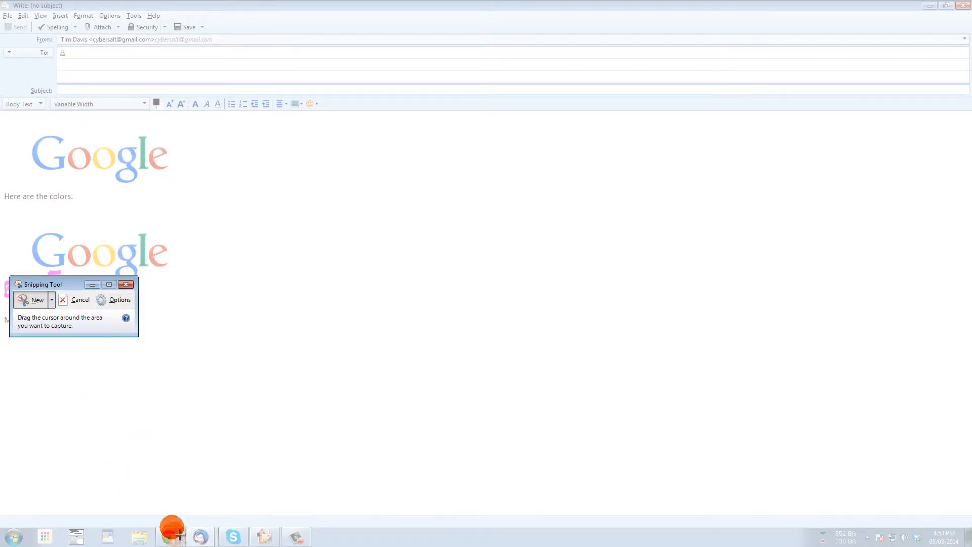
drag(159, 215, 256, 303)
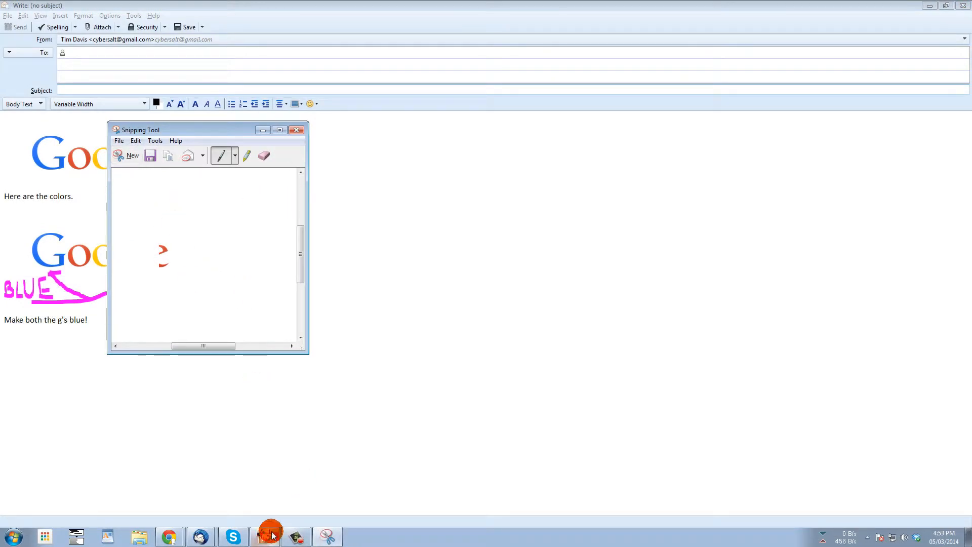
click(170, 536)
click(163, 508)
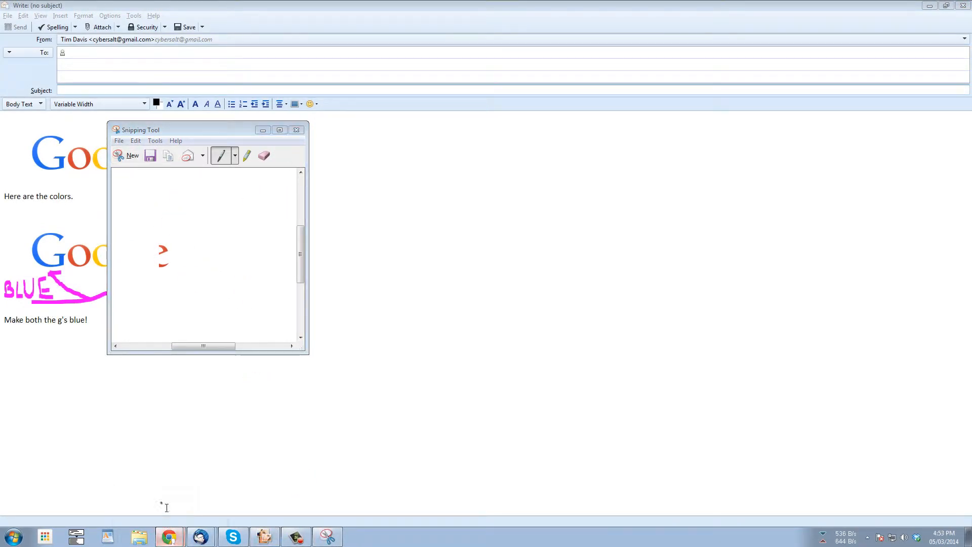
click(170, 535)
click(166, 515)
click(395, 112)
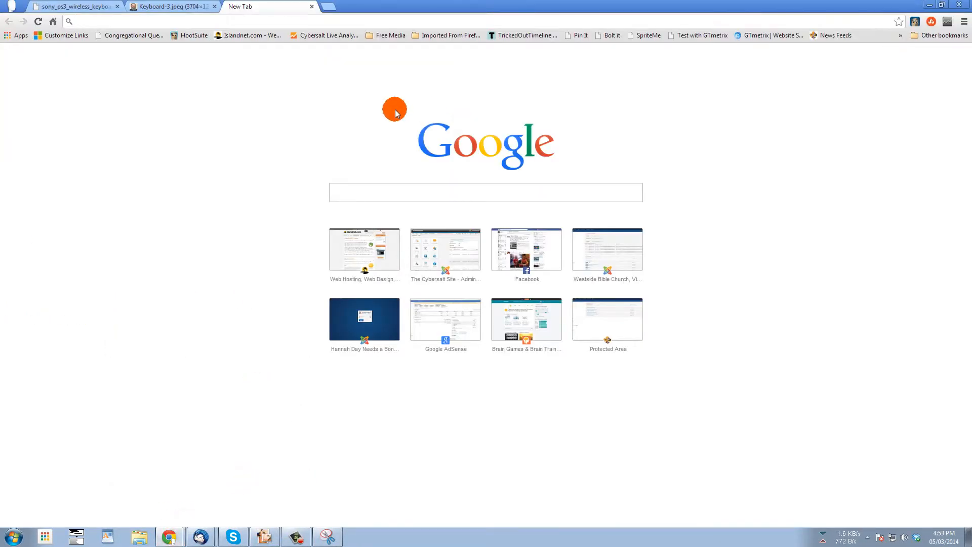
click(328, 536)
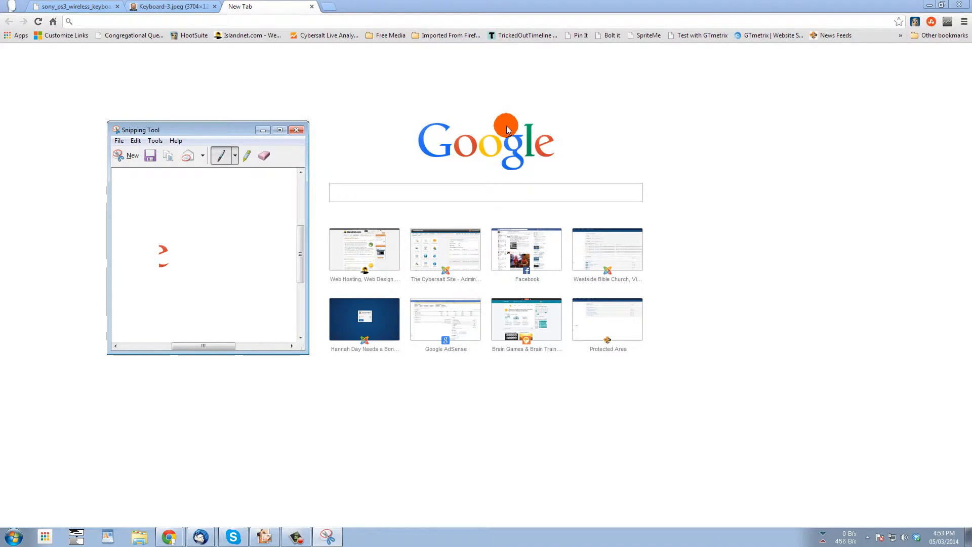
click(125, 161)
- Capture the New Tab logo and two thumbnails, highlight the thumbnails yellow, then erase it
drag(399, 93, 429, 208)
drag(513, 236, 570, 289)
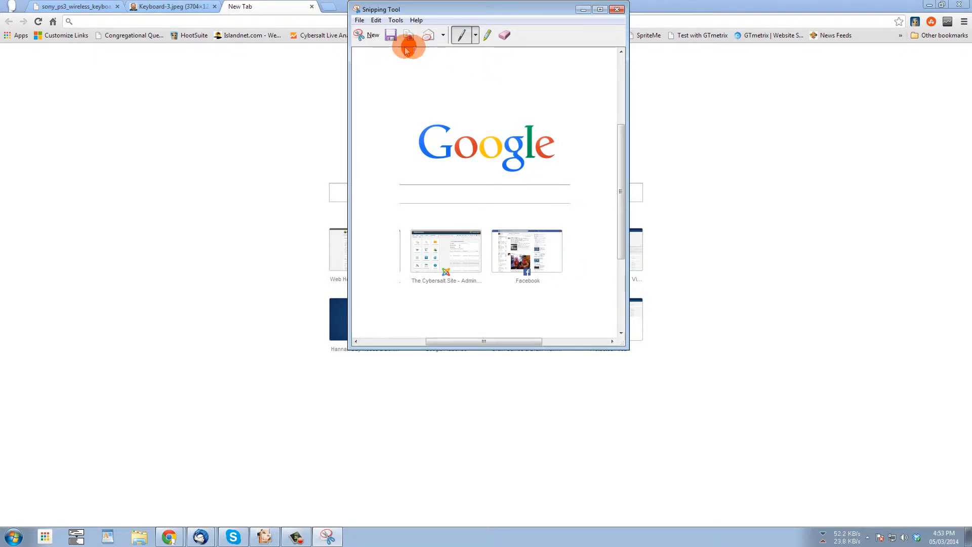
click(487, 35)
drag(393, 236, 571, 237)
mouse_move(452, 237)
mouse_down()
mouse_move(508, 241)
mouse_move(392, 242)
mouse_move(424, 248)
mouse_move(383, 253)
mouse_move(410, 254)
mouse_move(388, 262)
mouse_move(434, 264)
mouse_move(384, 270)
mouse_move(579, 278)
mouse_move(521, 271)
mouse_move(525, 251)
mouse_up()
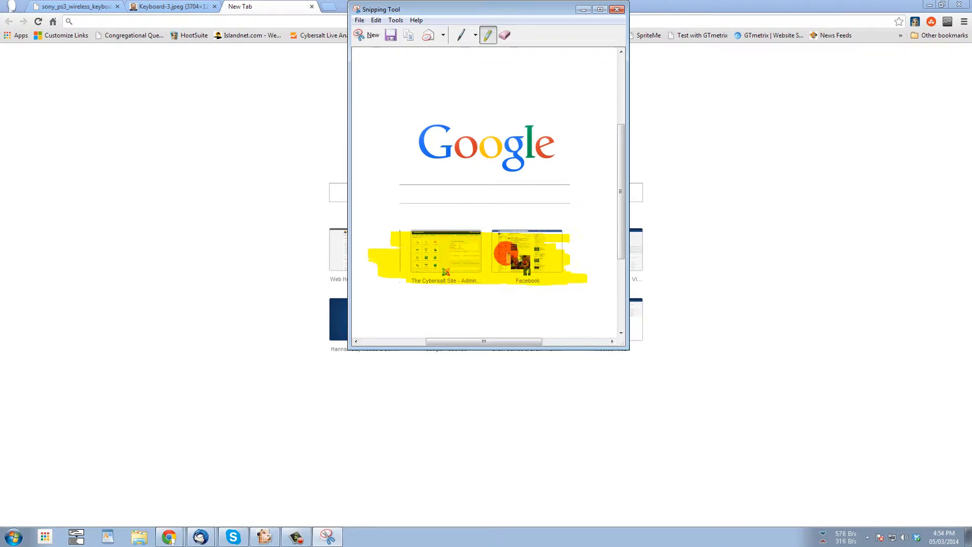
click(505, 36)
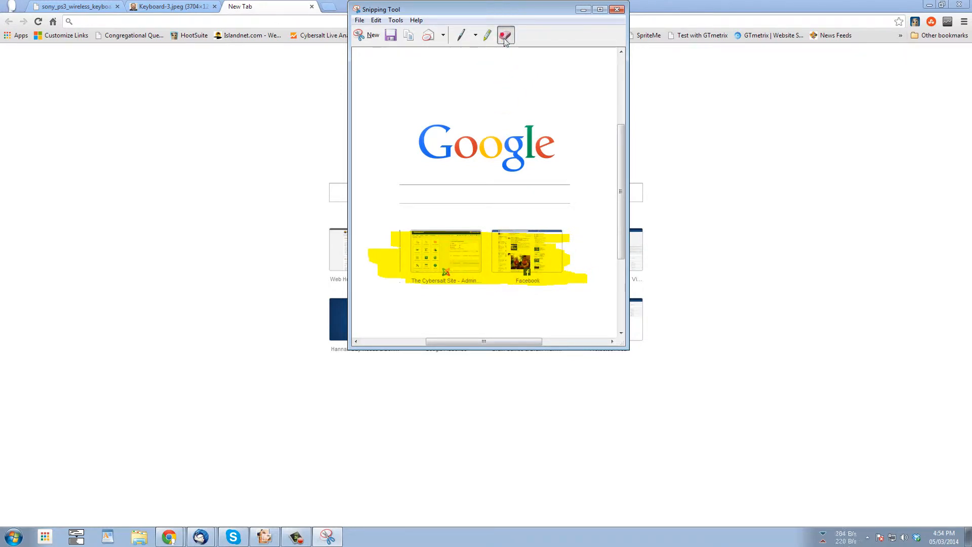
click(483, 276)
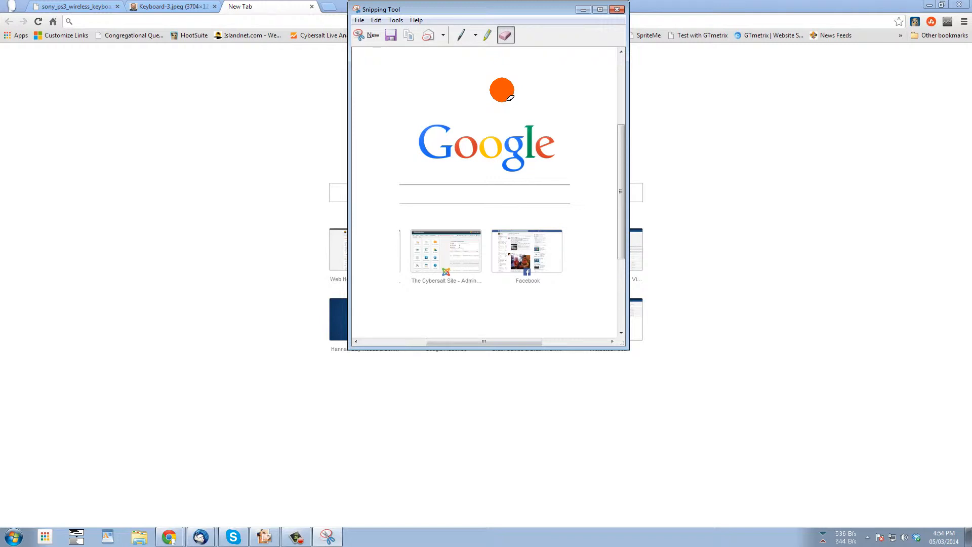
- Close Snipping Tool without saving and switch to the Sony PS3 keyboard image tab
click(614, 11)
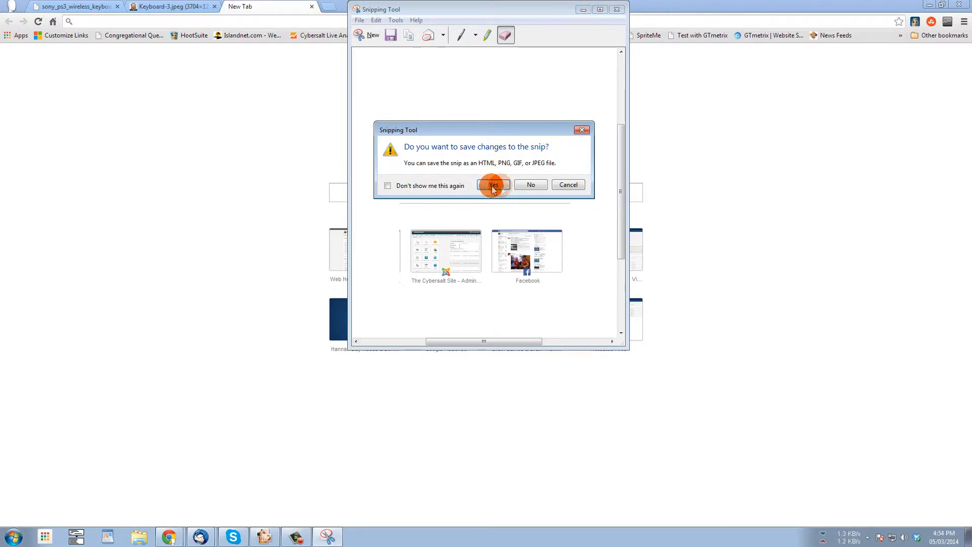
click(521, 188)
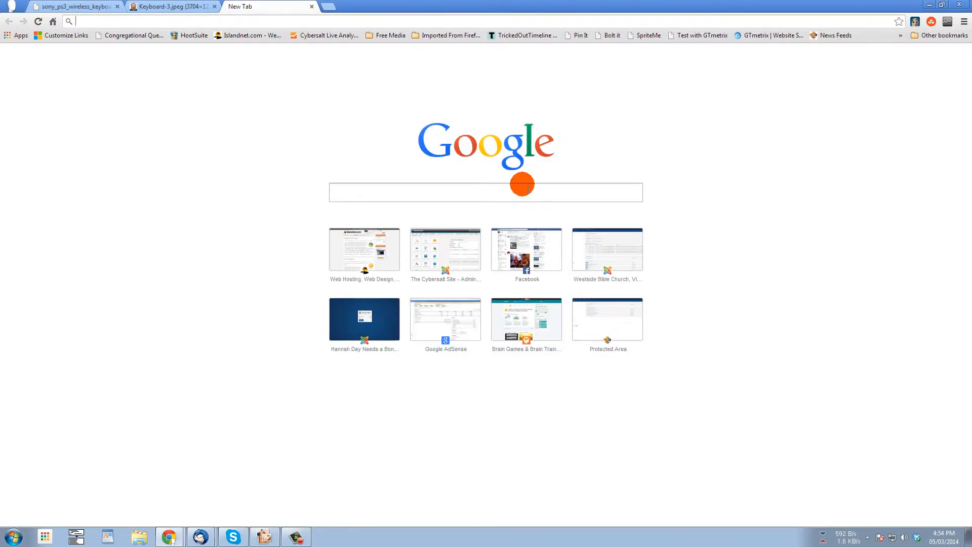
click(522, 194)
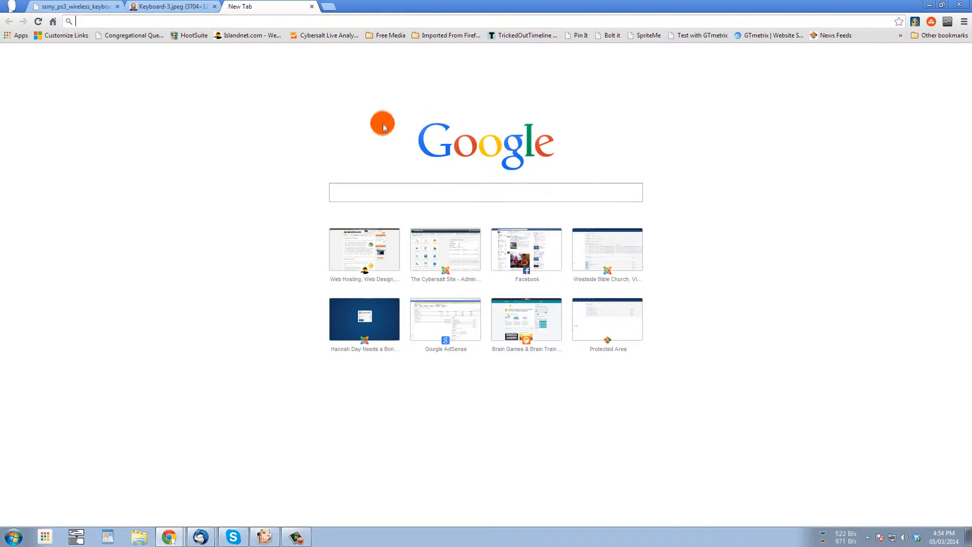
click(66, 7)
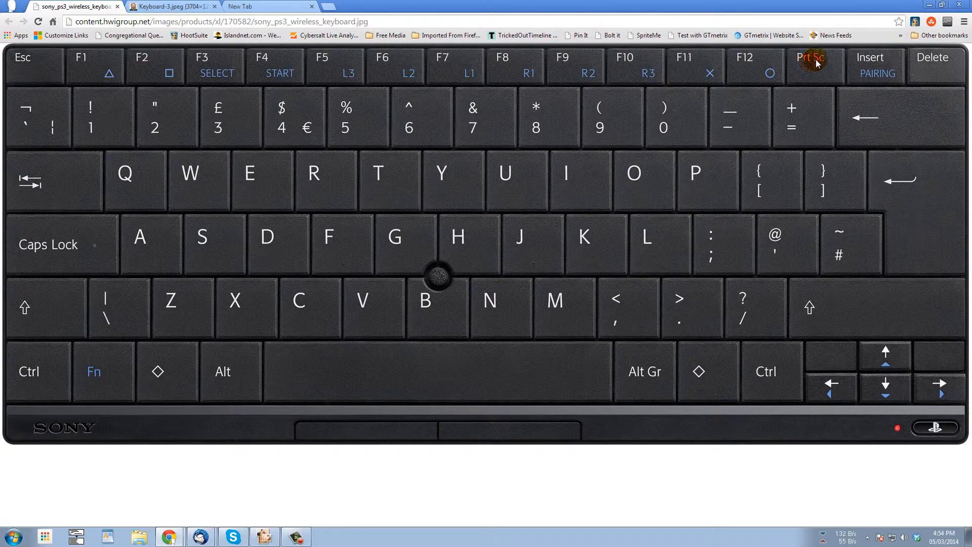
- Bring up the Keyboard-3.jpeg tab showing the Sun PC keyboard photo
click(170, 8)
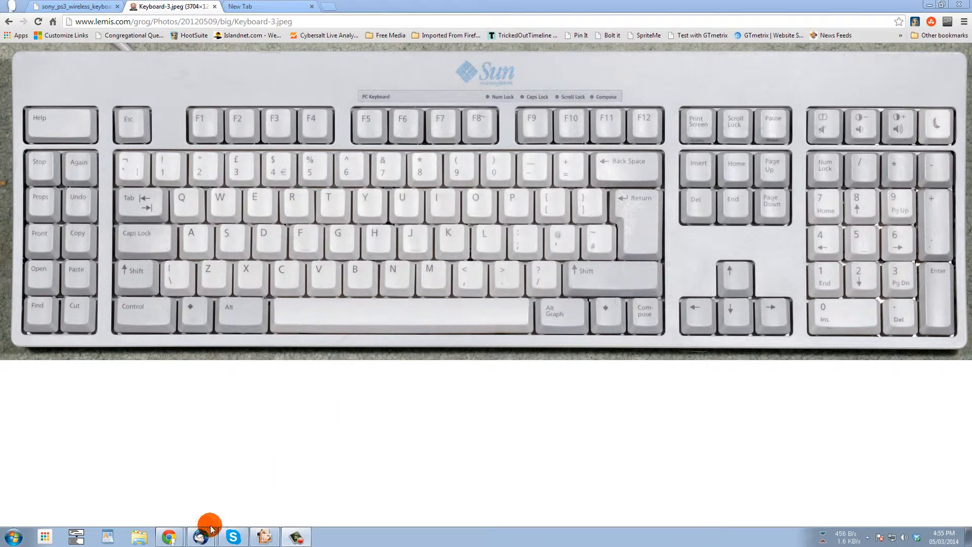
- Delete all the logos and text in the Thunderbird draft body and paste the full-screen screenshot there
mouse_move(201, 536)
click(226, 514)
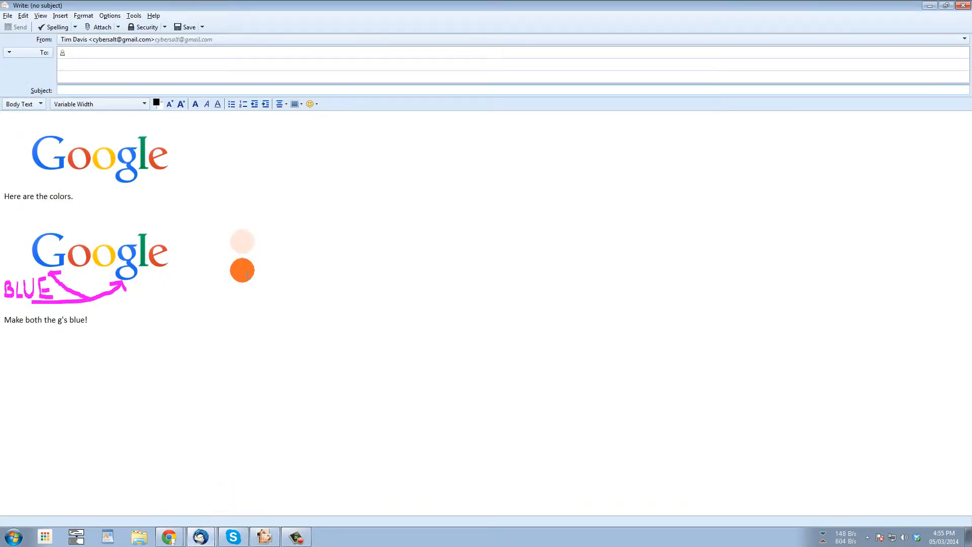
triple_click(300, 330)
drag(243, 283, 20, 122)
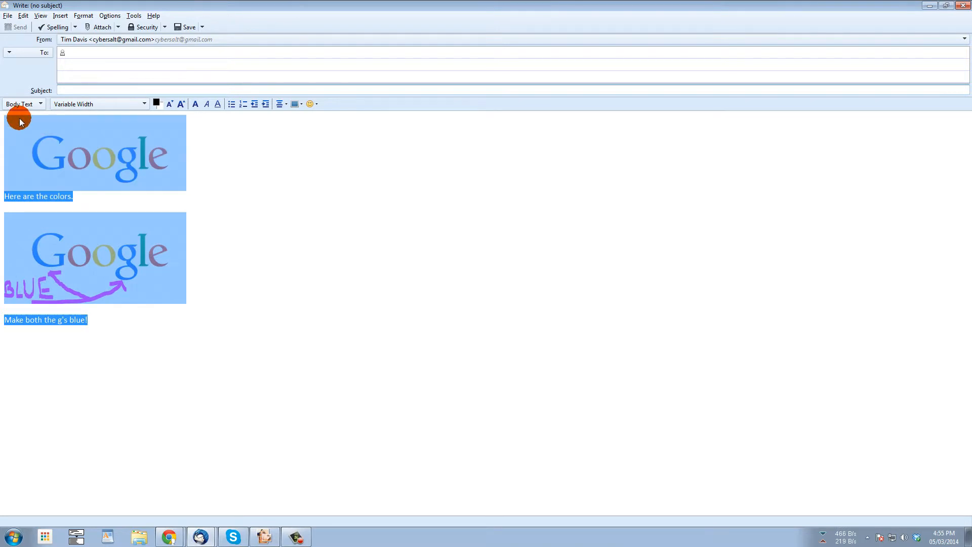
key(Delete)
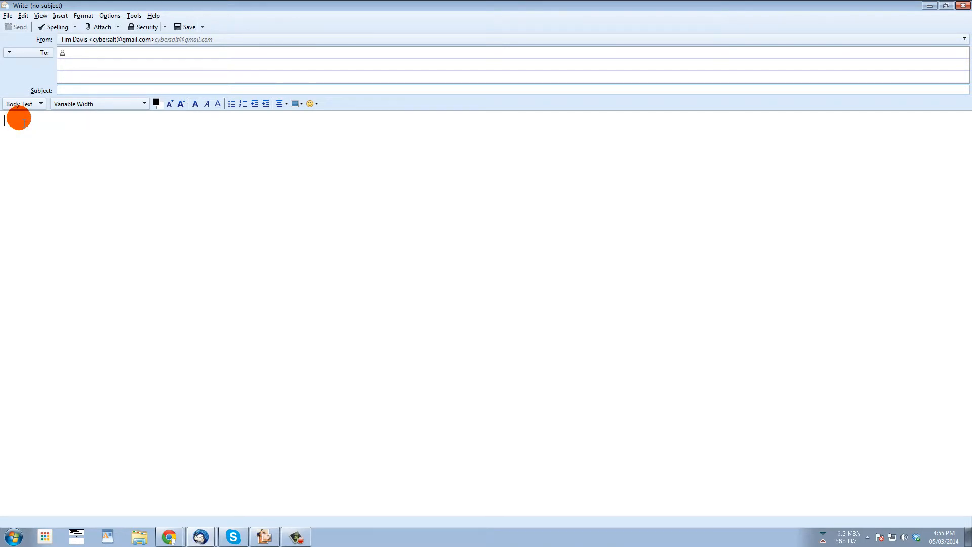
key(ctrl+v)
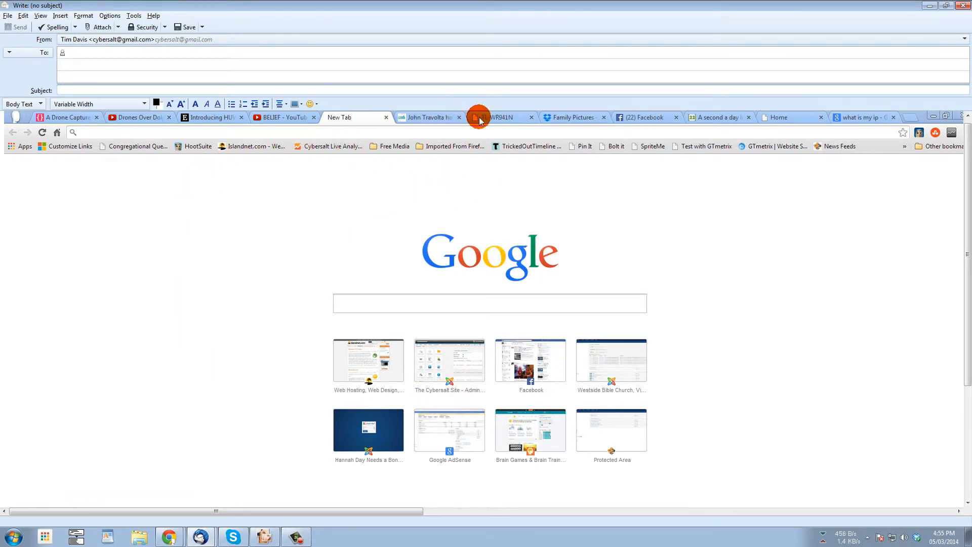
- Pan across the pasted full-screen capture in the draft, then bring Paint Shop Pro forward
drag(208, 514, 686, 513)
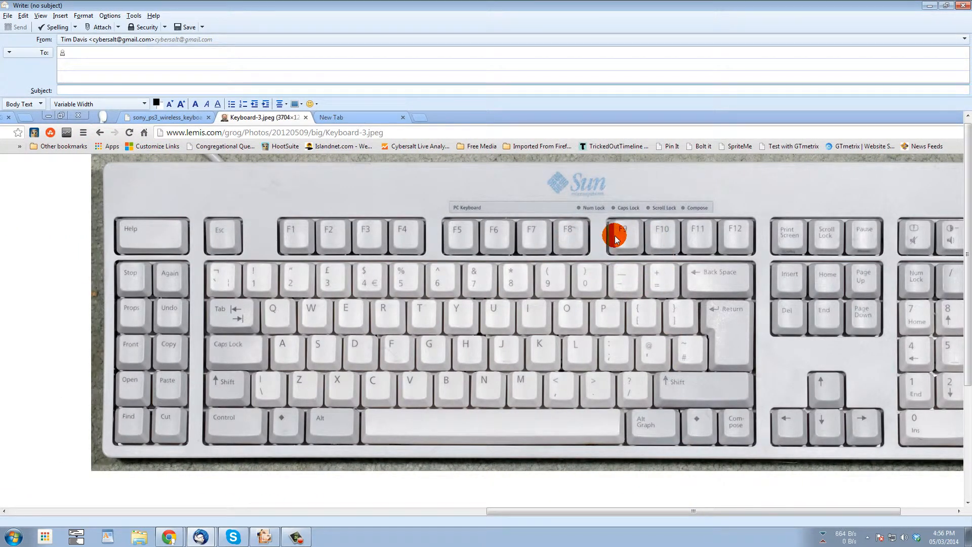
drag(630, 512, 248, 511)
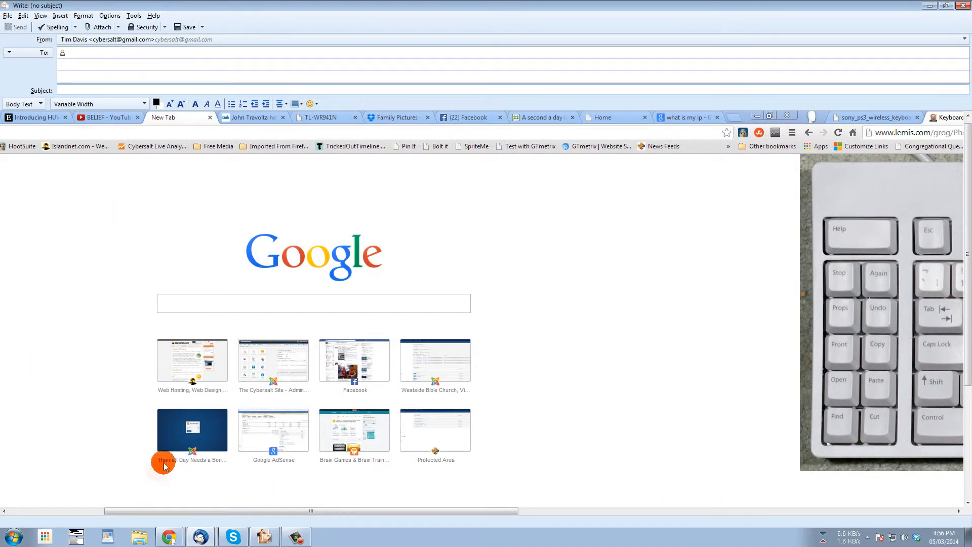
drag(276, 514, 703, 512)
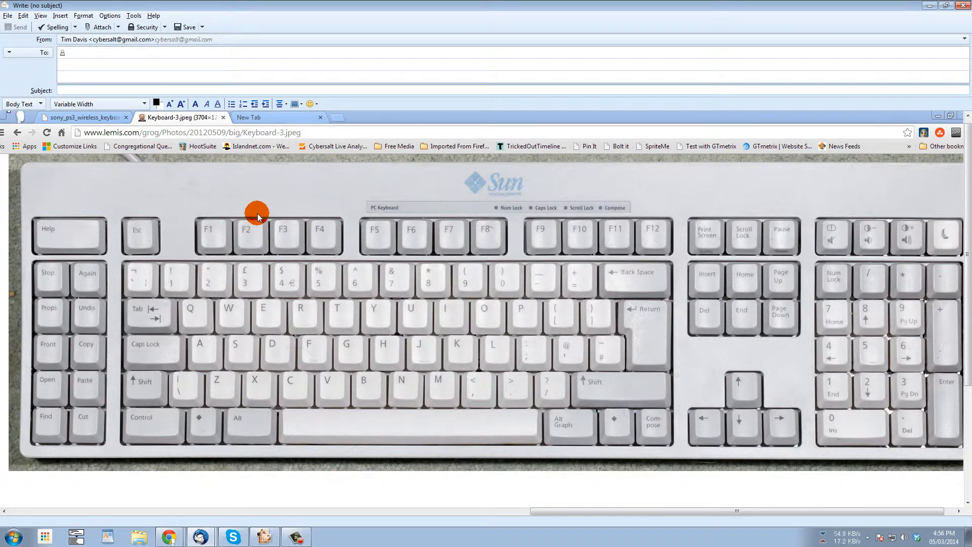
drag(603, 511, 722, 492)
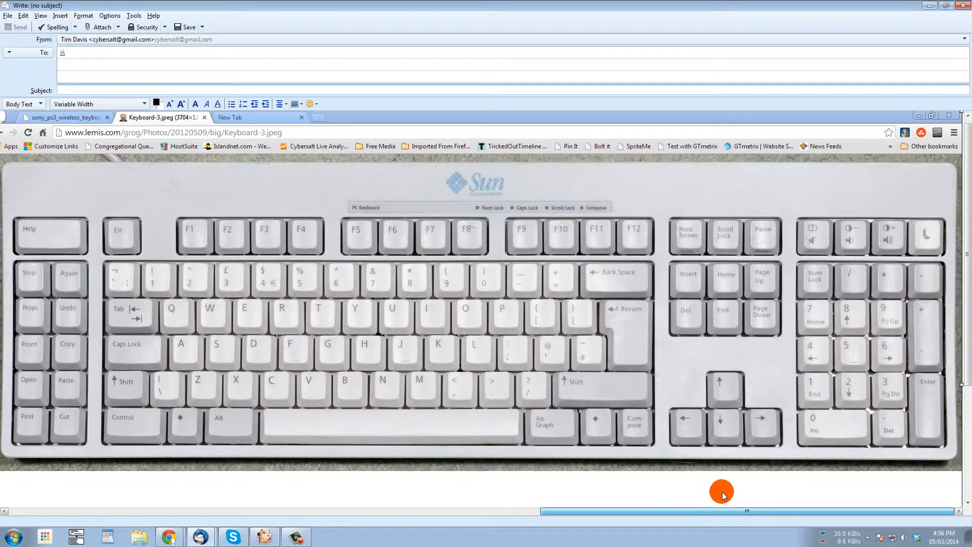
drag(723, 491, 537, 314)
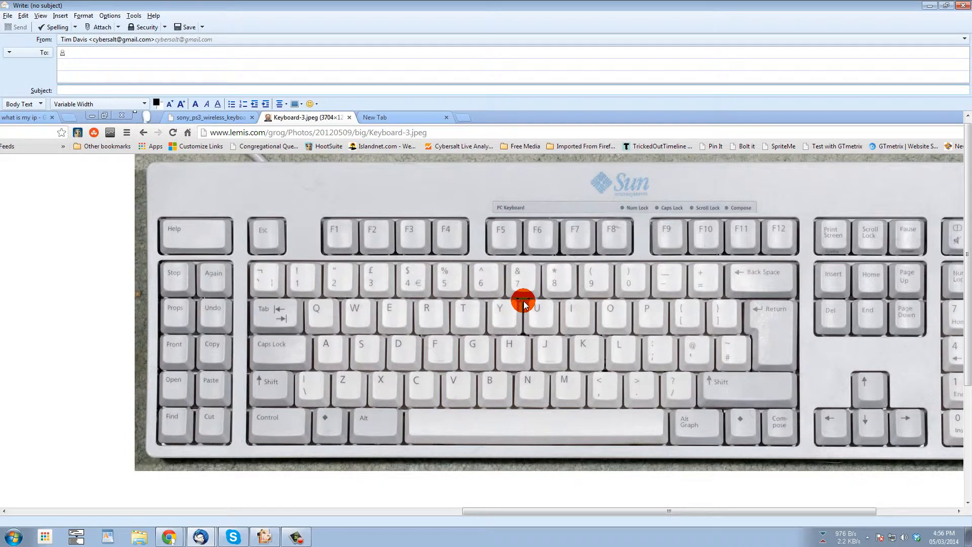
click(267, 535)
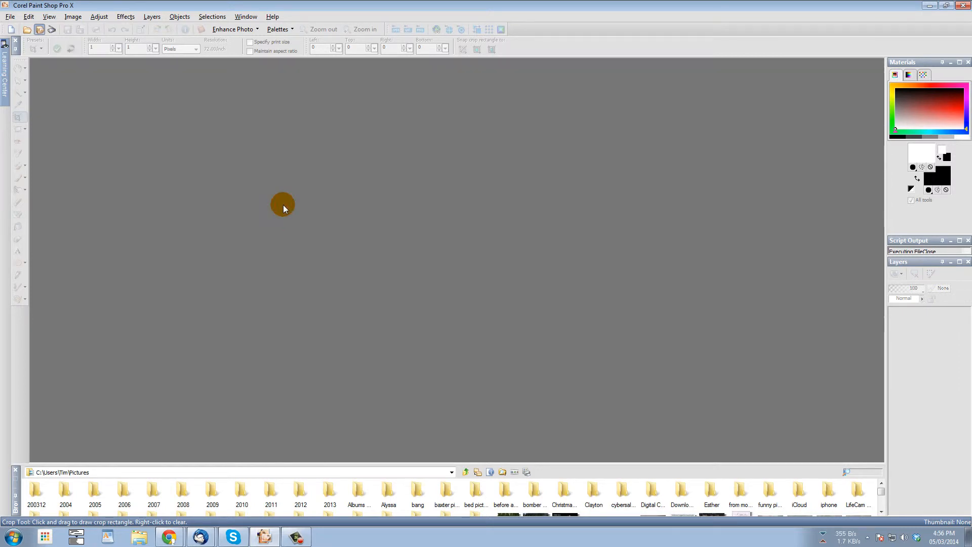
- Paste the 3840 x 1080 capture as a new image and crop it to the 1918 x 1080 keyboard half
key(ctrl+v)
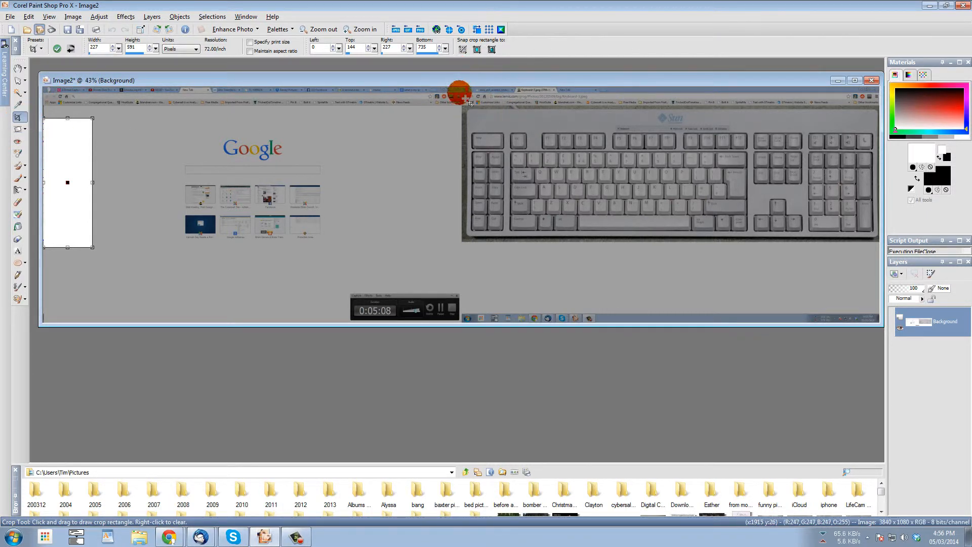
double_click(462, 81)
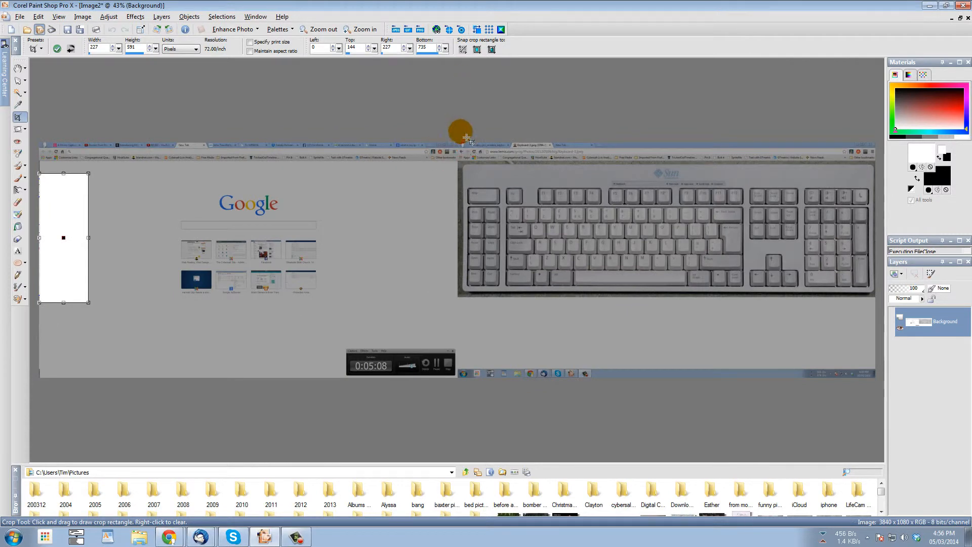
drag(463, 146, 883, 386)
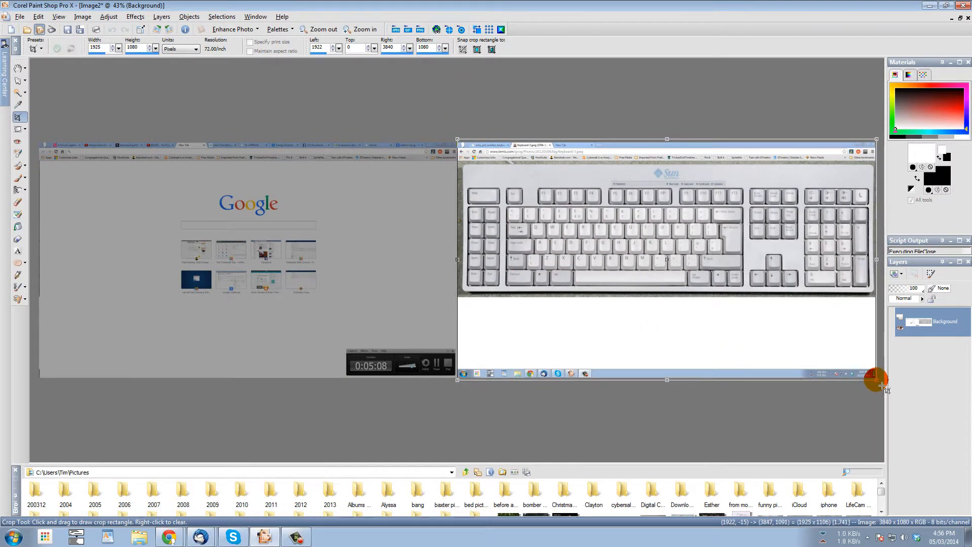
click(741, 344)
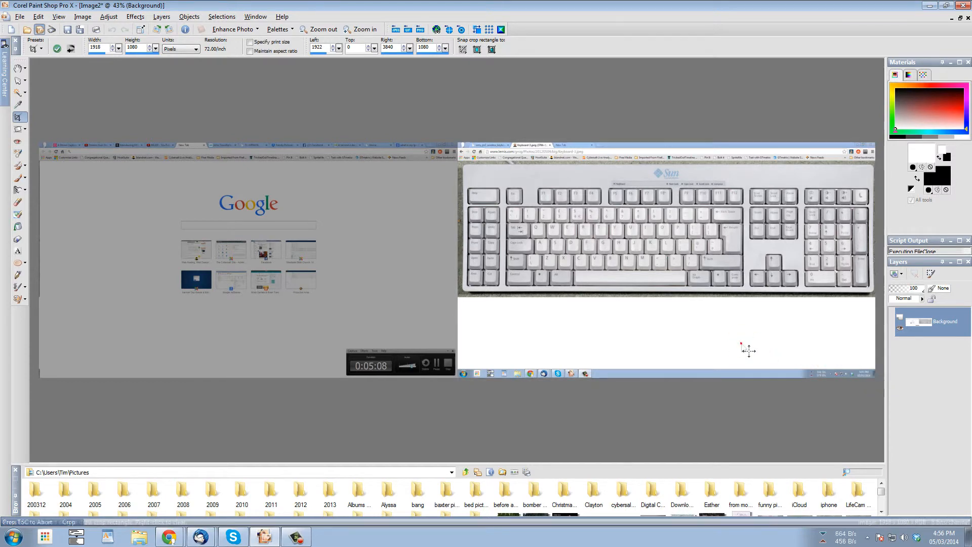
double_click(743, 345)
scroll(523, 258, up, 3)
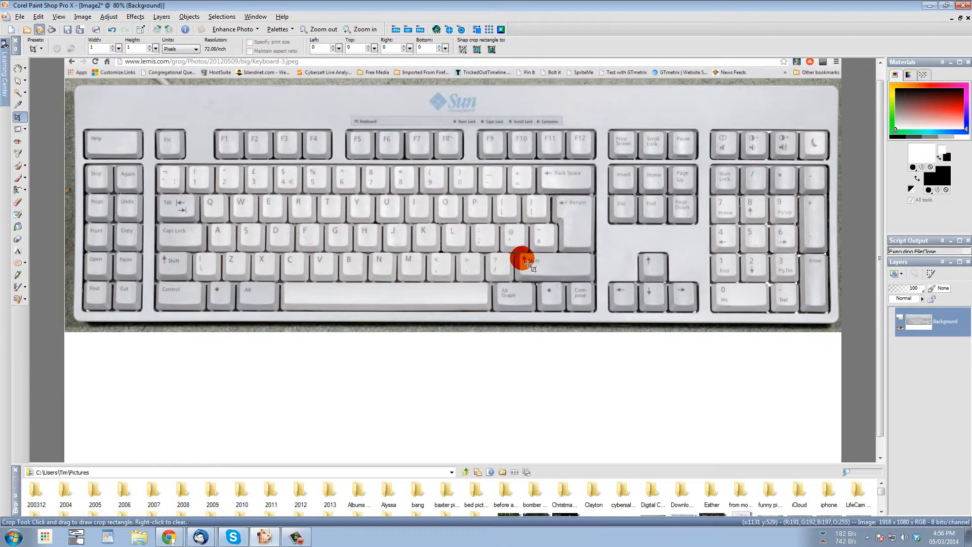
- Crop the keyboard image down to the narrow 210 x 738 strip of Help through Cut keys
scroll(522, 258, down, 1)
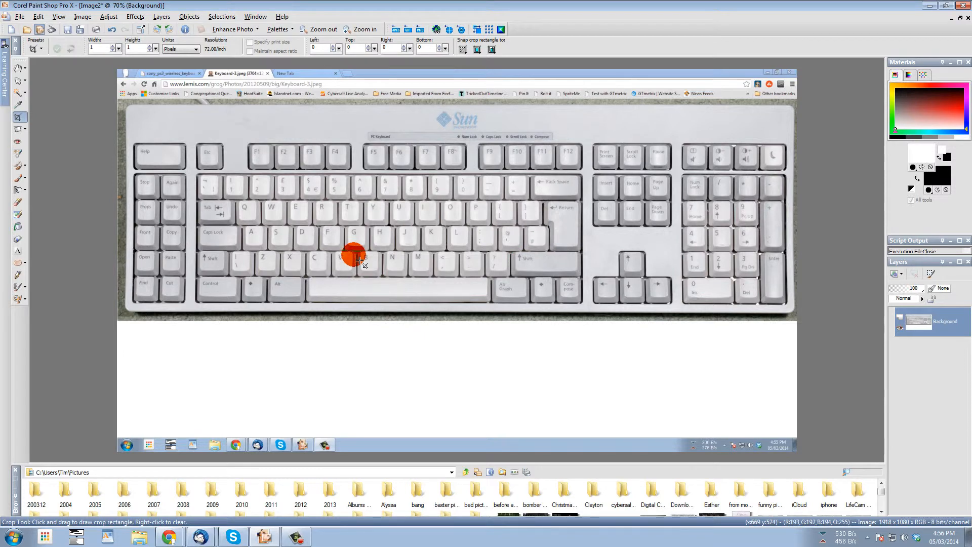
drag(106, 62, 192, 327)
double_click(179, 132)
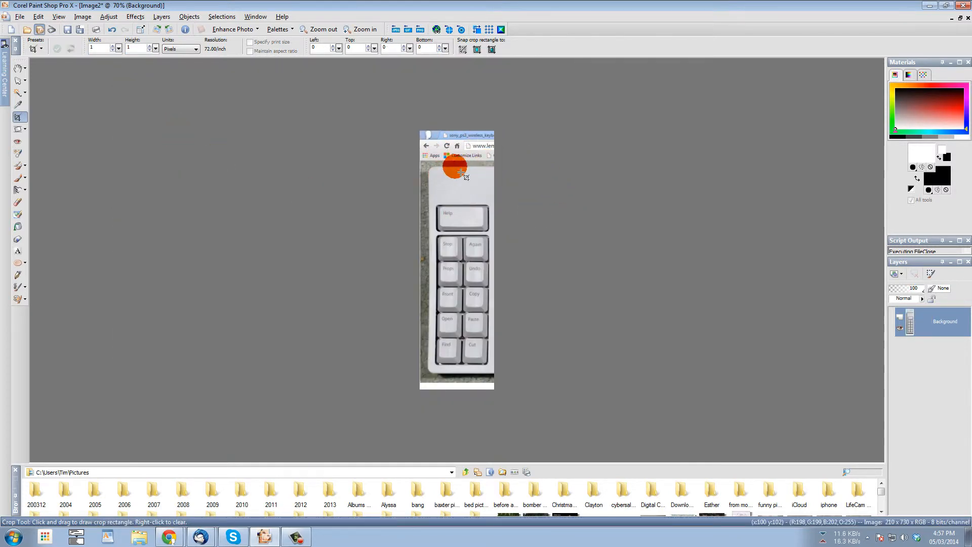
scroll(449, 163, up, 2)
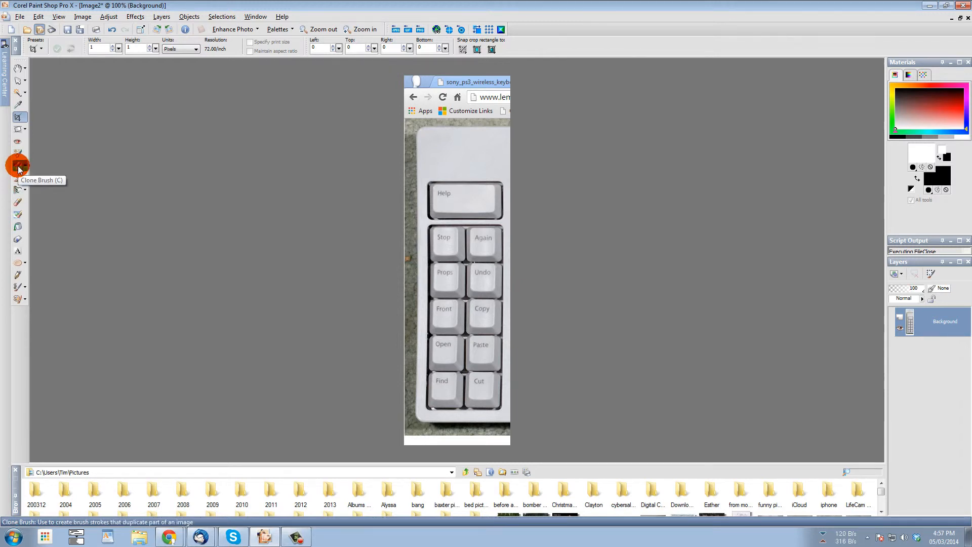
- Black out the patch above the Help key with a size-43 brush, then copy the edited strip
click(18, 183)
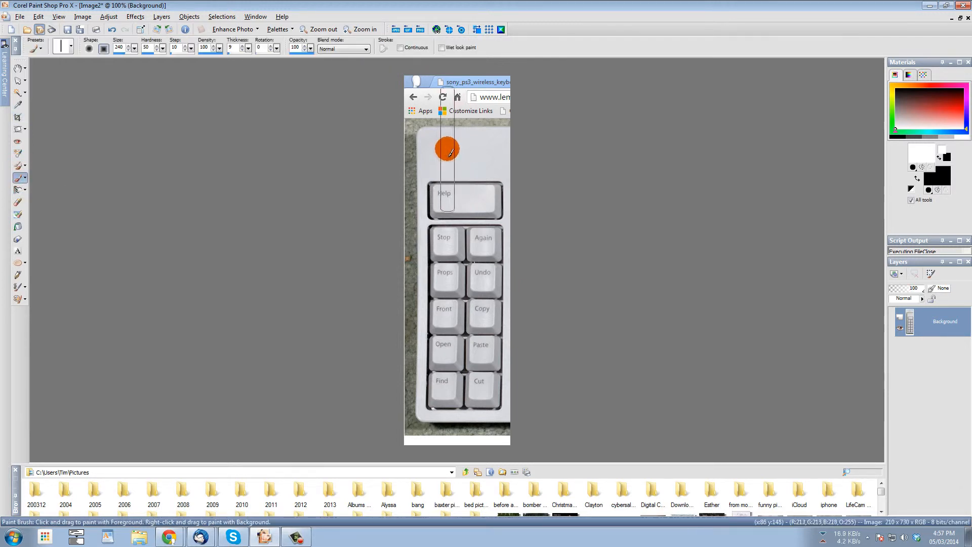
click(115, 54)
mouse_move(441, 157)
mouse_down()
mouse_move(466, 164)
mouse_move(465, 155)
mouse_move(442, 147)
mouse_up()
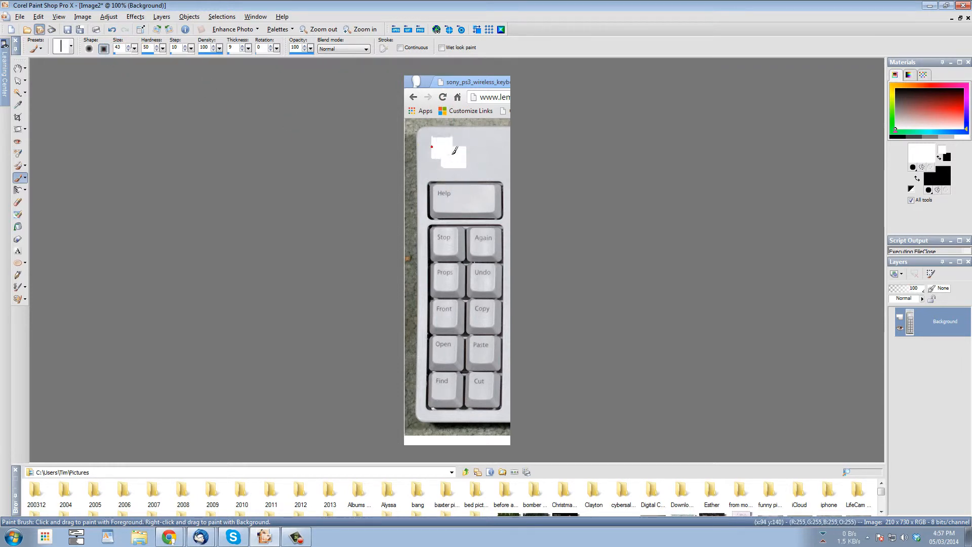
click(938, 179)
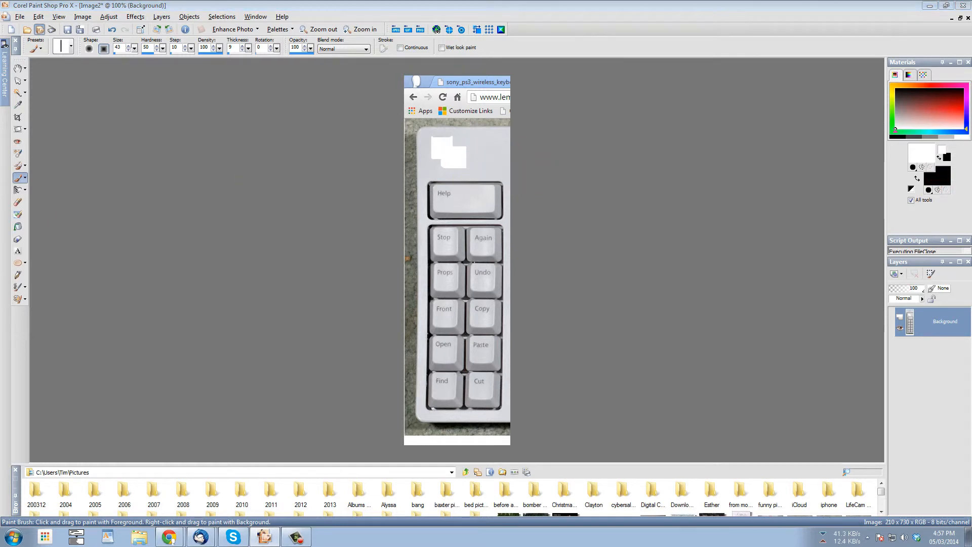
mouse_move(449, 147)
mouse_down()
mouse_move(490, 157)
mouse_move(450, 164)
mouse_move(434, 153)
mouse_move(468, 151)
mouse_up()
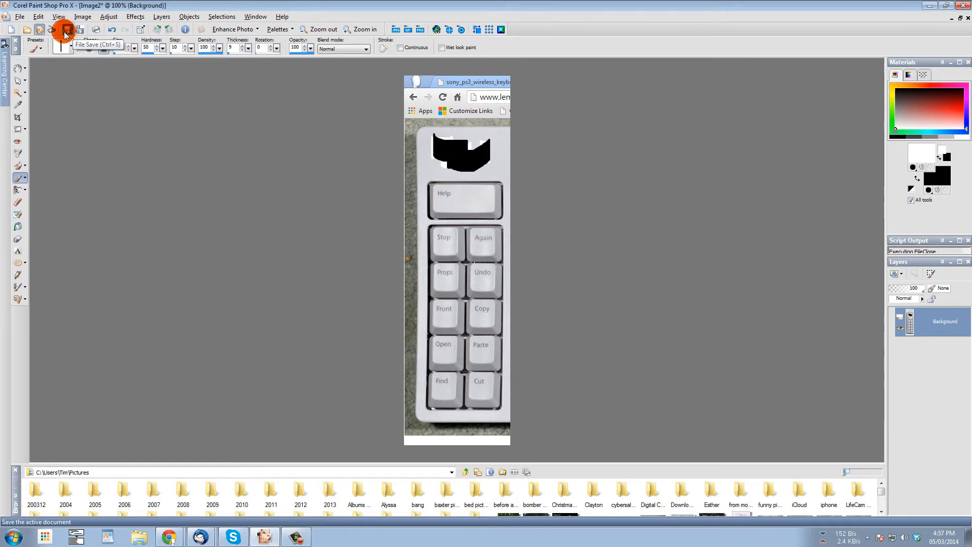
click(39, 17)
click(65, 77)
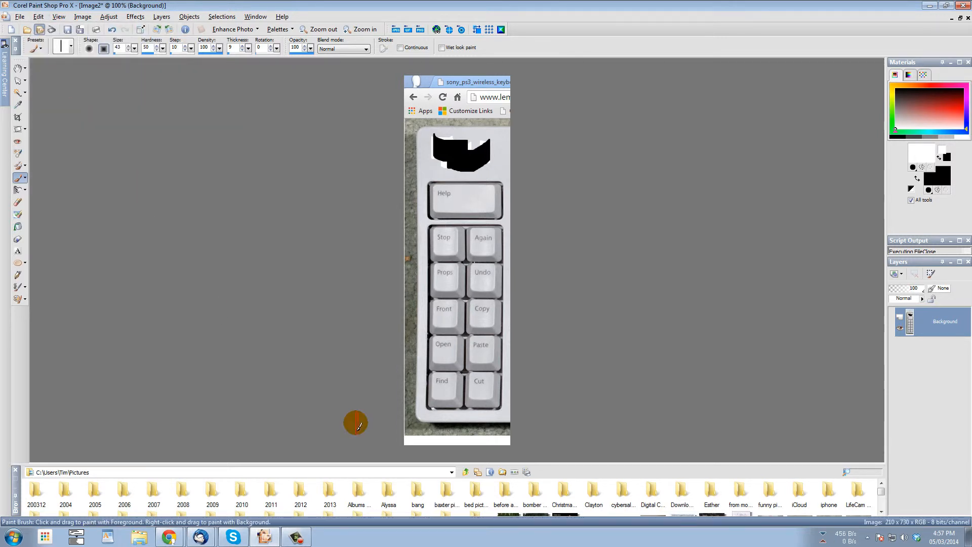
- Paste the blacked-out keypad strip into the draft body, then close the draft with Don't Save
mouse_move(203, 537)
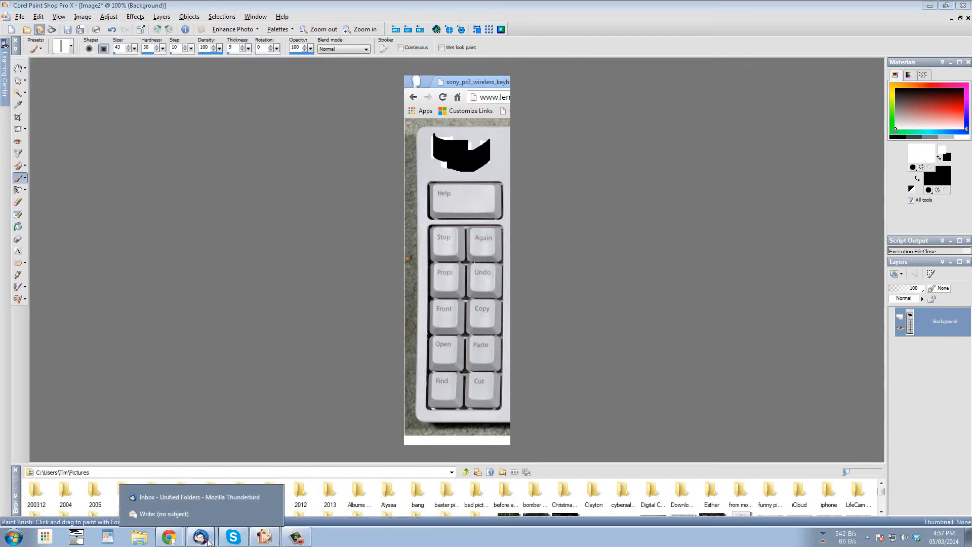
click(223, 513)
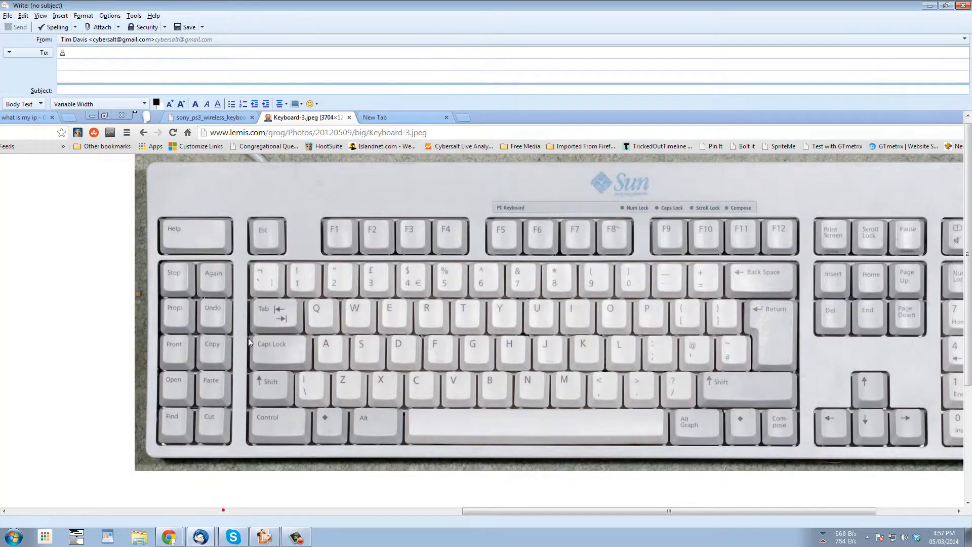
click(263, 283)
key(ctrl+v)
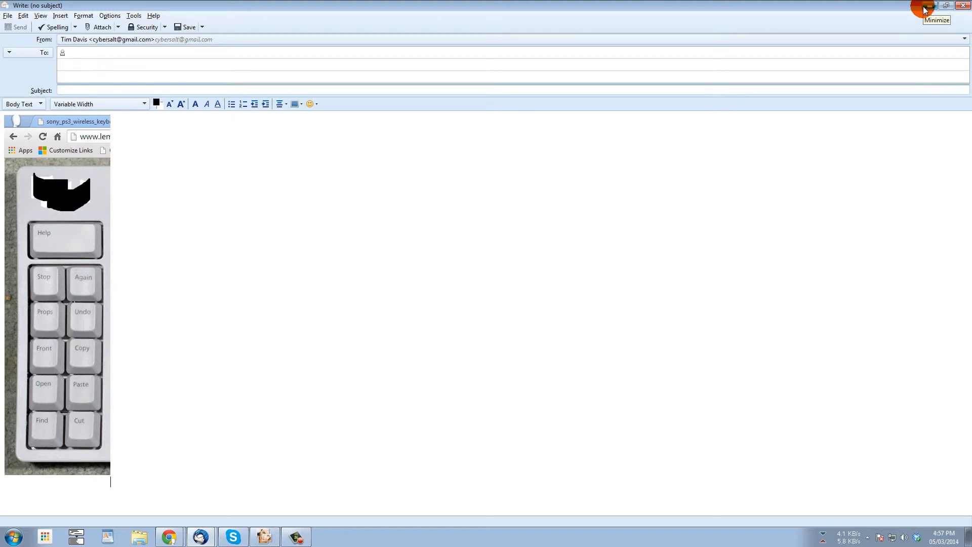
click(965, 8)
click(487, 275)
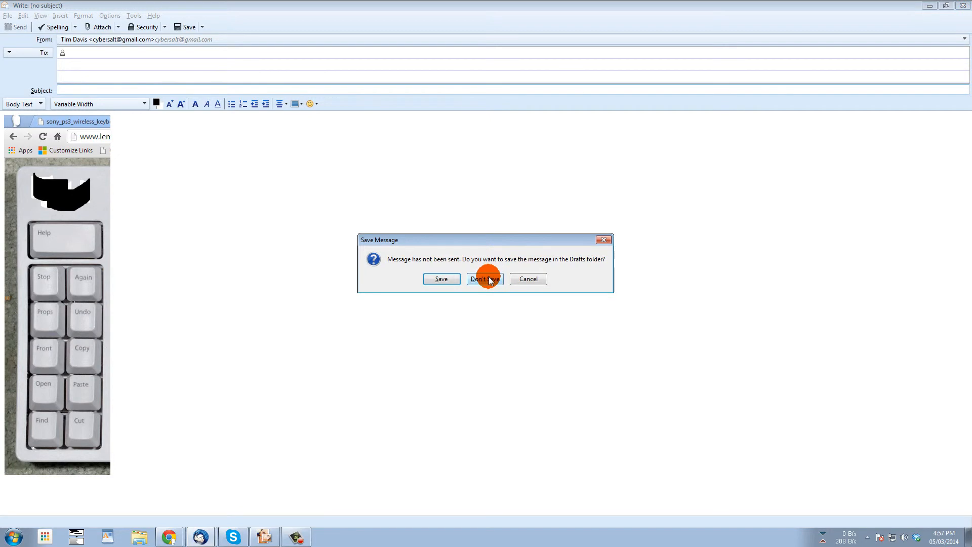
- Minimize Paint Shop Pro and show Chrome's New Tab page
click(930, 5)
click(243, 8)
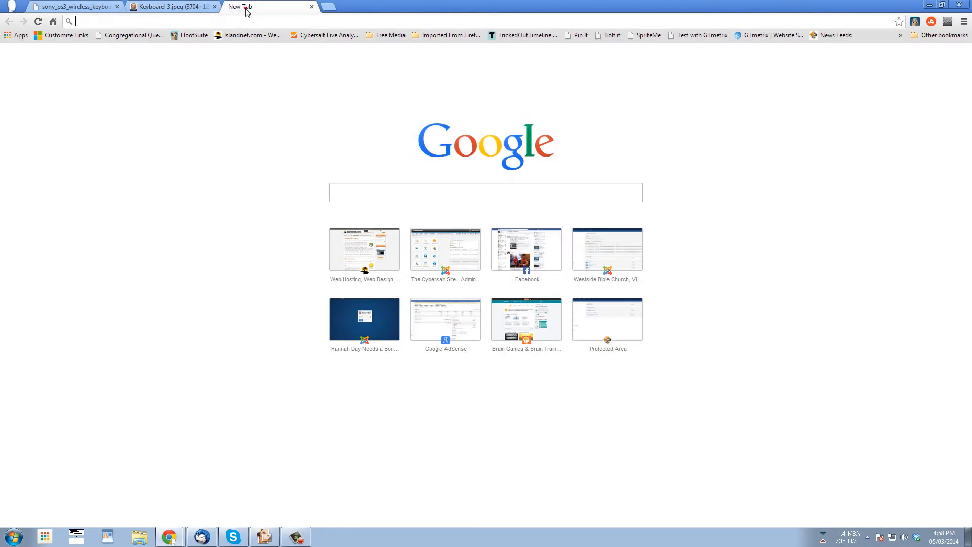